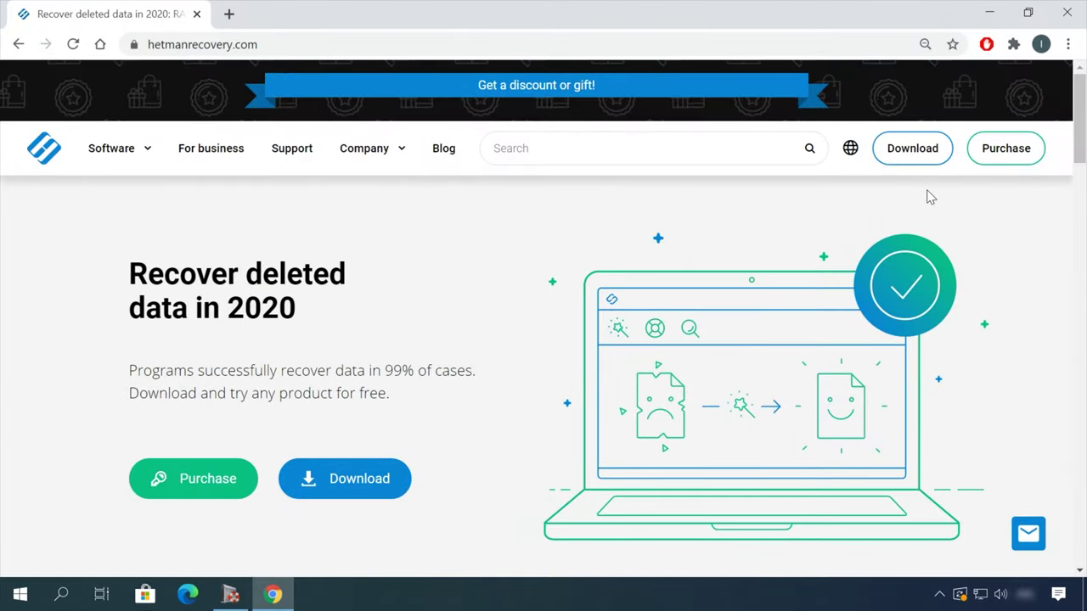
# Step: Download the Hetman Partition Recovery 3.1 installer from the All products list
pyautogui.scroll(-15, 583, 259)
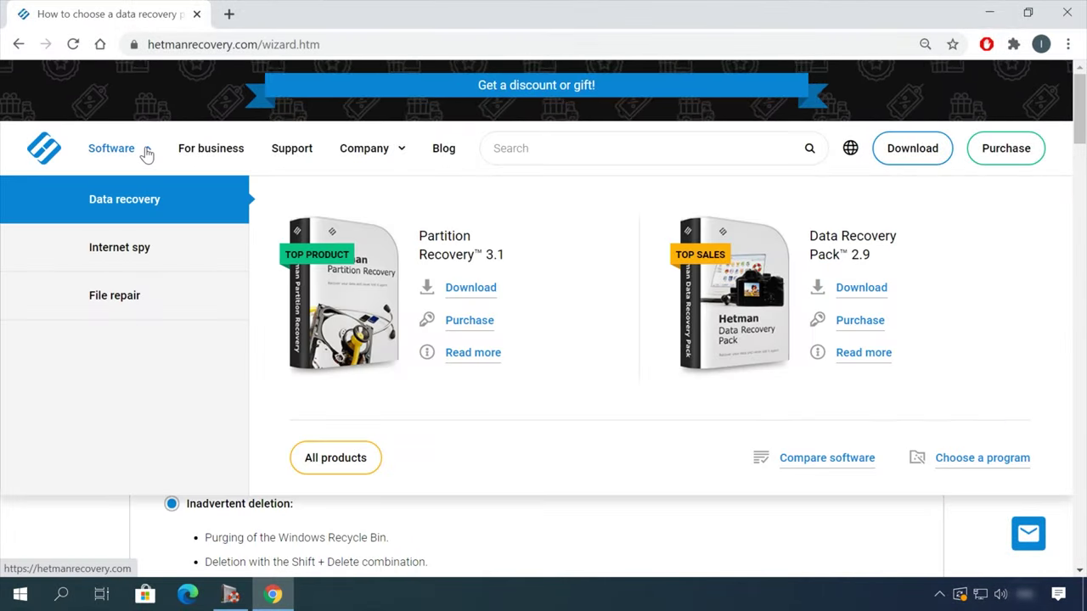
pyautogui.click(352, 467)
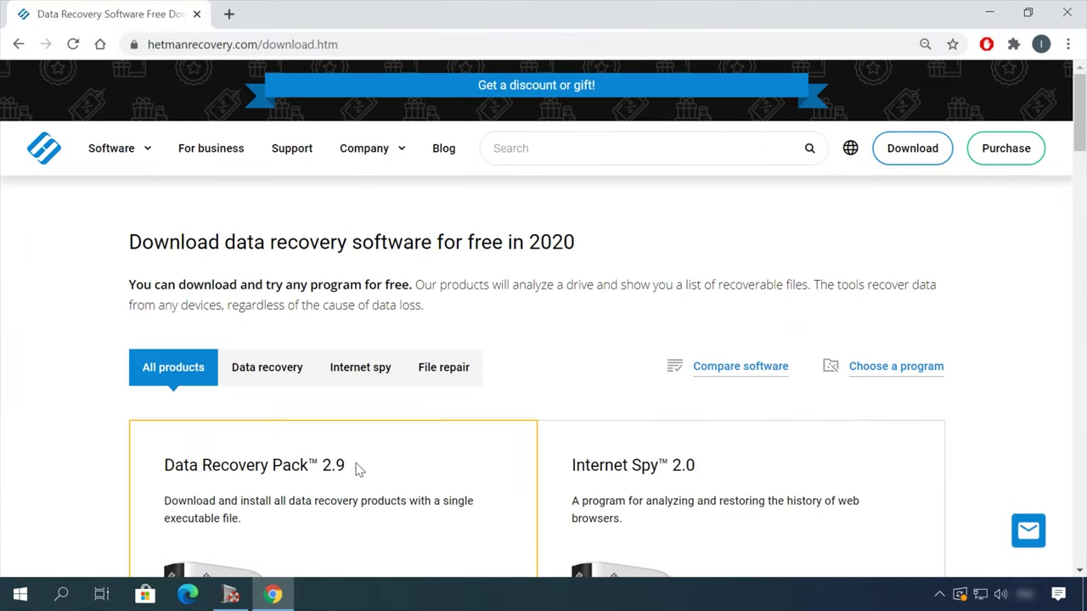
pyautogui.scroll(-3, 433, 429)
pyautogui.scroll(-5, 431, 429)
pyautogui.click(216, 512)
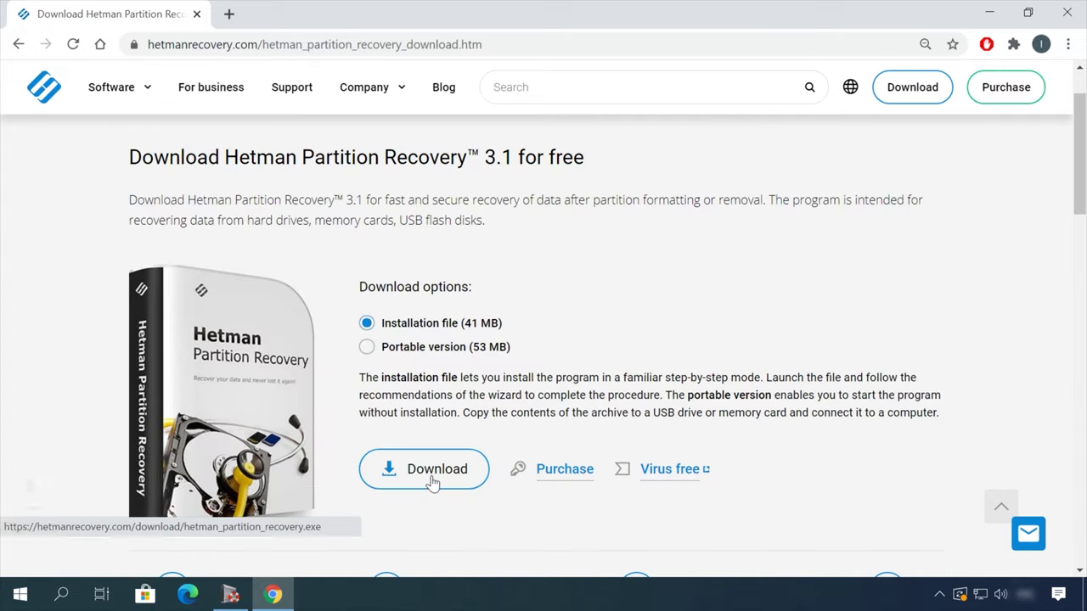
pyautogui.click(431, 478)
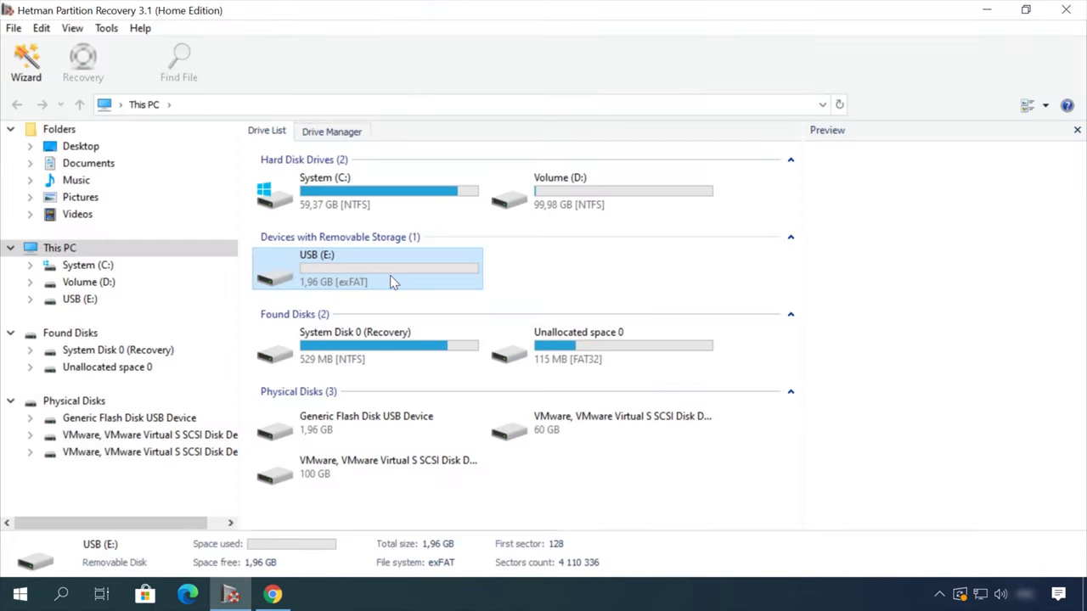
# Step: Analyse the USB (E:) drive with the recovery wizard and open the deleted Doc folder
pyautogui.doubleClick(83, 297)
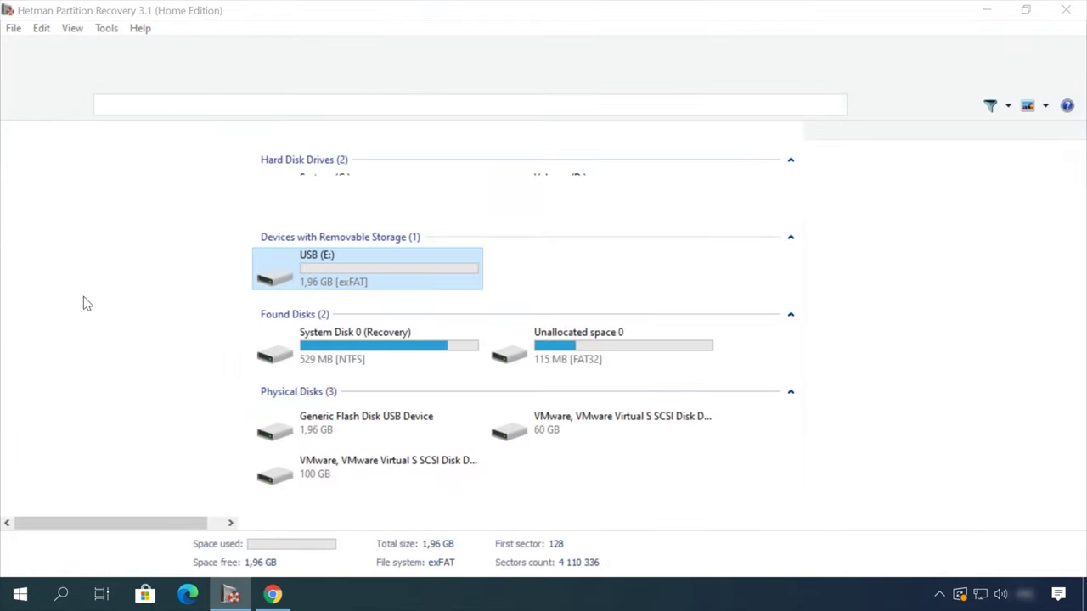
pyautogui.click(699, 487)
pyautogui.click(699, 487)
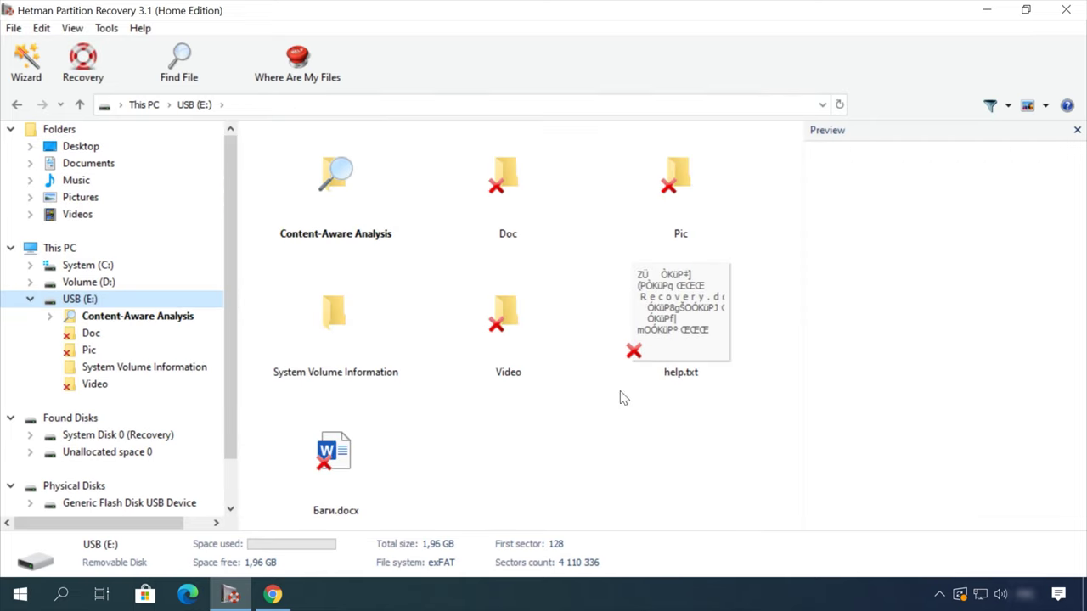
pyautogui.doubleClick(505, 179)
# Step: Preview the deleted files, including Earth - 2611.mp4, bring up its recovery options, then open the blog listing
pyautogui.click(493, 174)
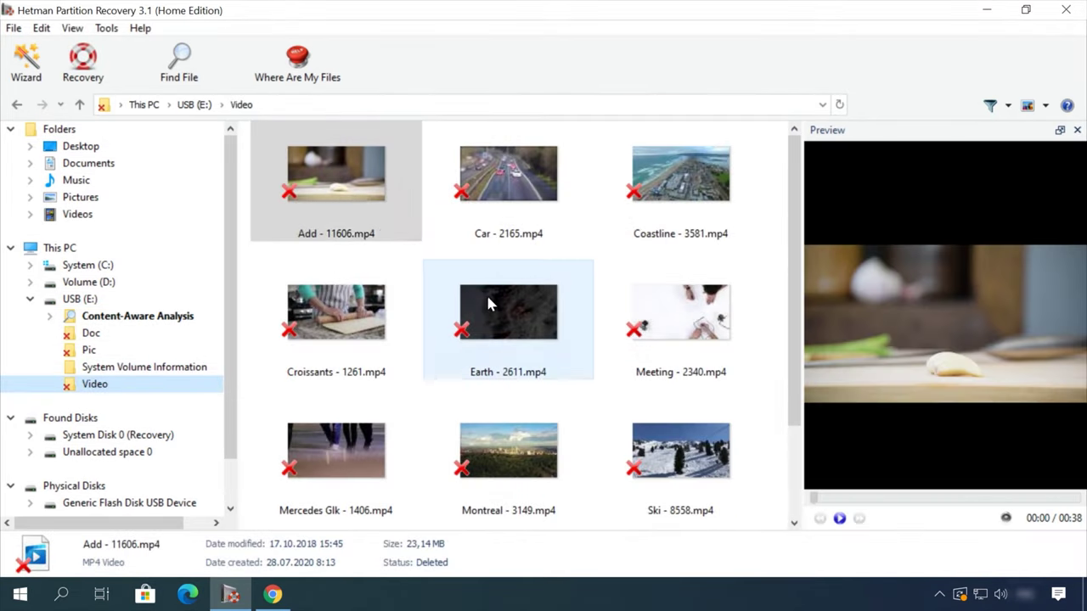
pyautogui.click(489, 303)
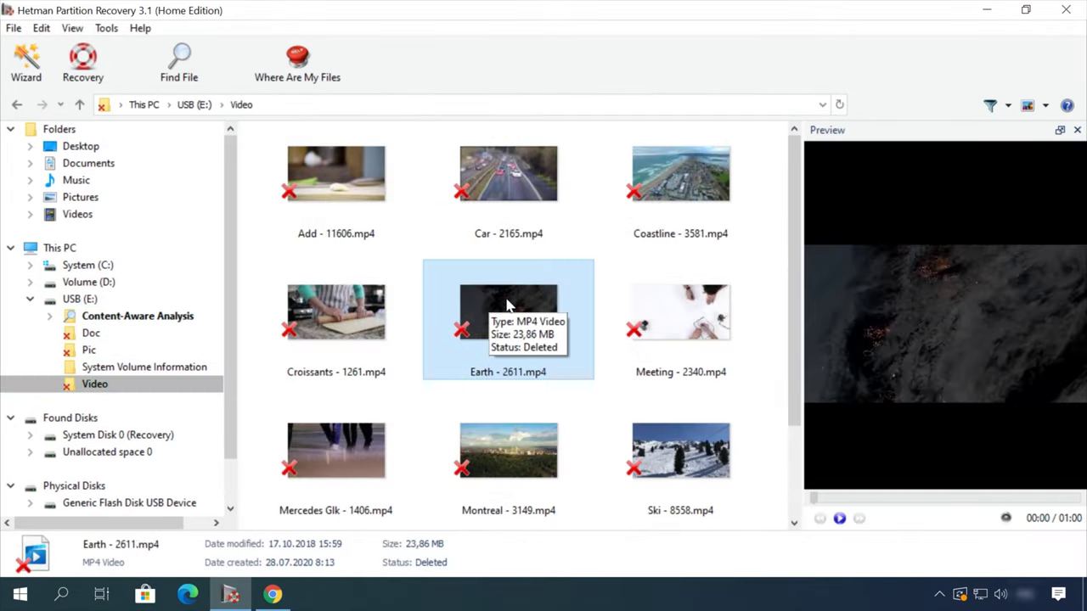
pyautogui.moveTo(912, 502); pyautogui.dragTo(970, 502)
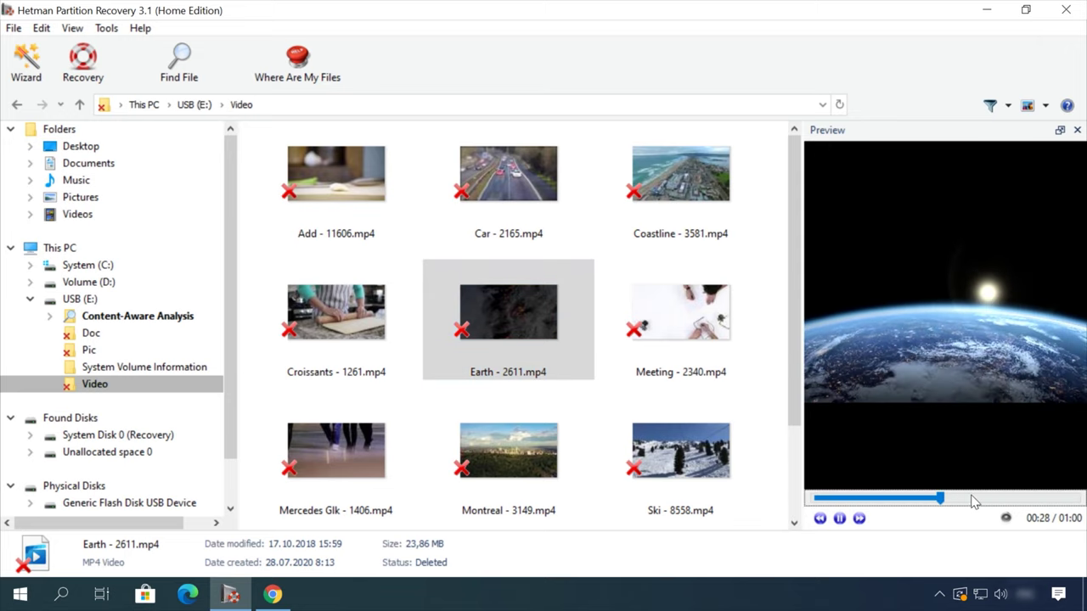
pyautogui.rightClick(559, 321)
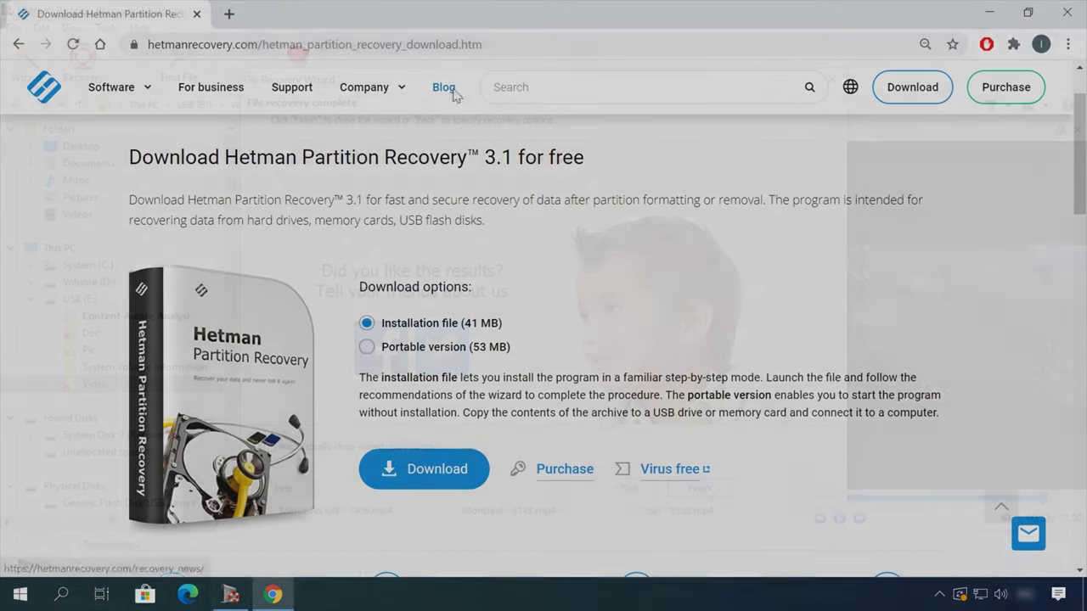
pyautogui.click(446, 88)
# Step: Open and read the blog article on safely removing files from an HDD or SSD
pyautogui.scroll(-15, 85, 408)
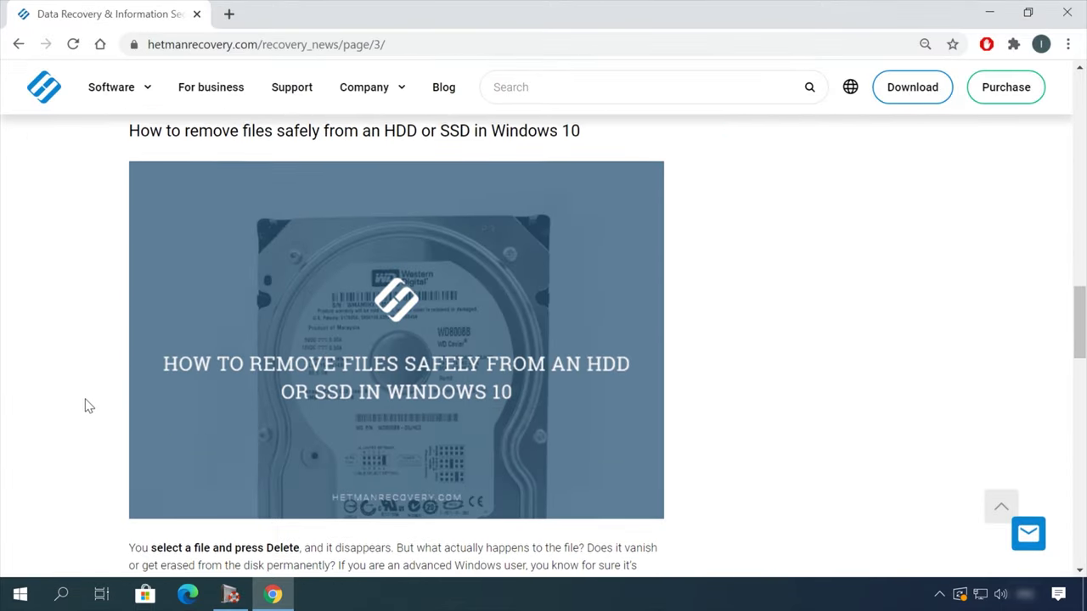
pyautogui.click(493, 131)
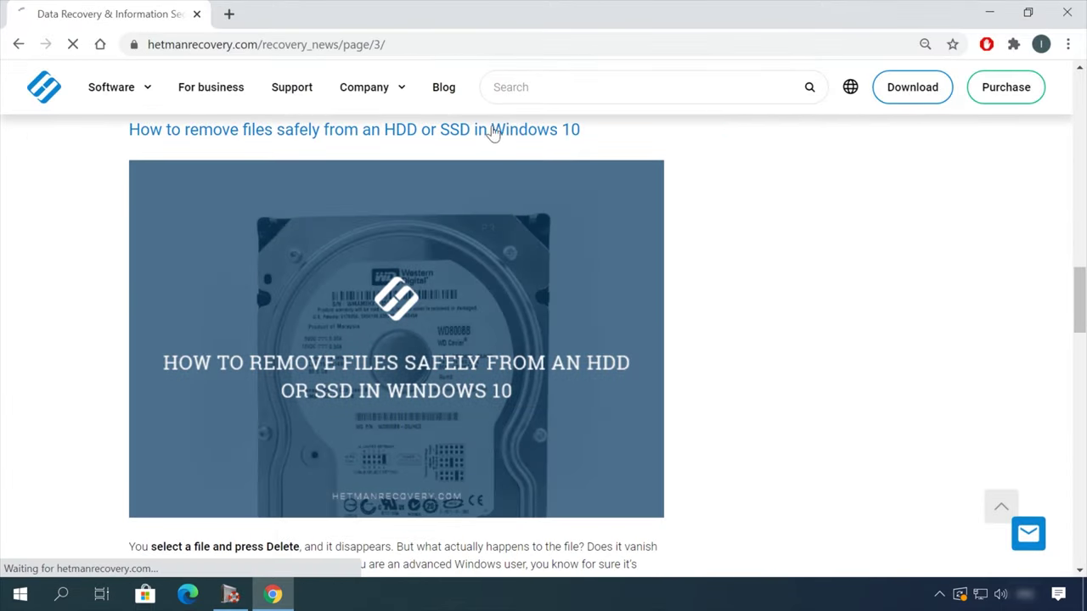
pyautogui.scroll(-3, 668, 330)
pyautogui.scroll(-20, 667, 331)
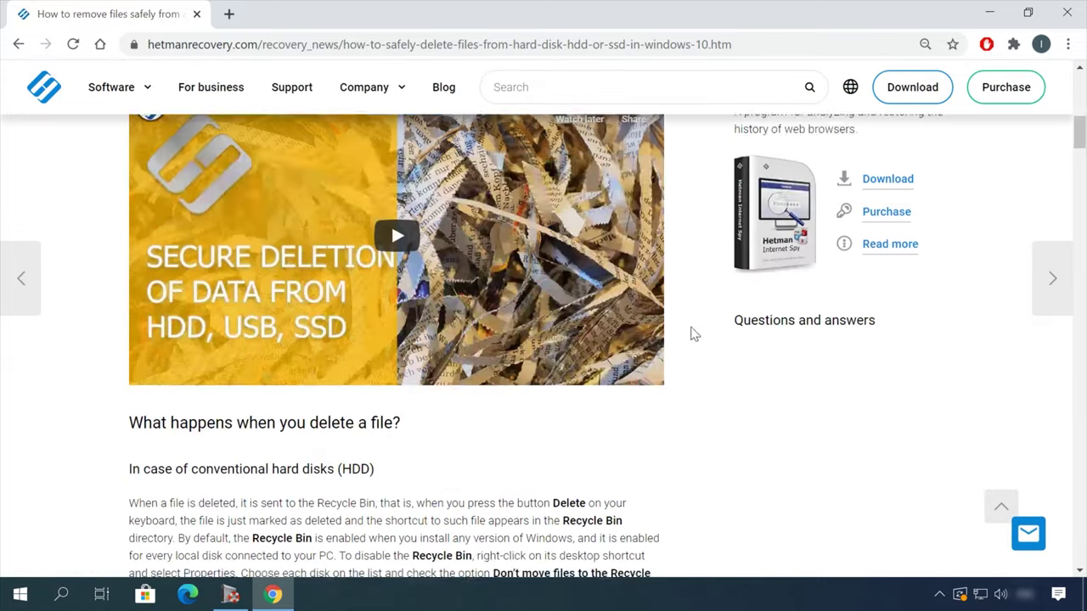
pyautogui.scroll(-10, 688, 338)
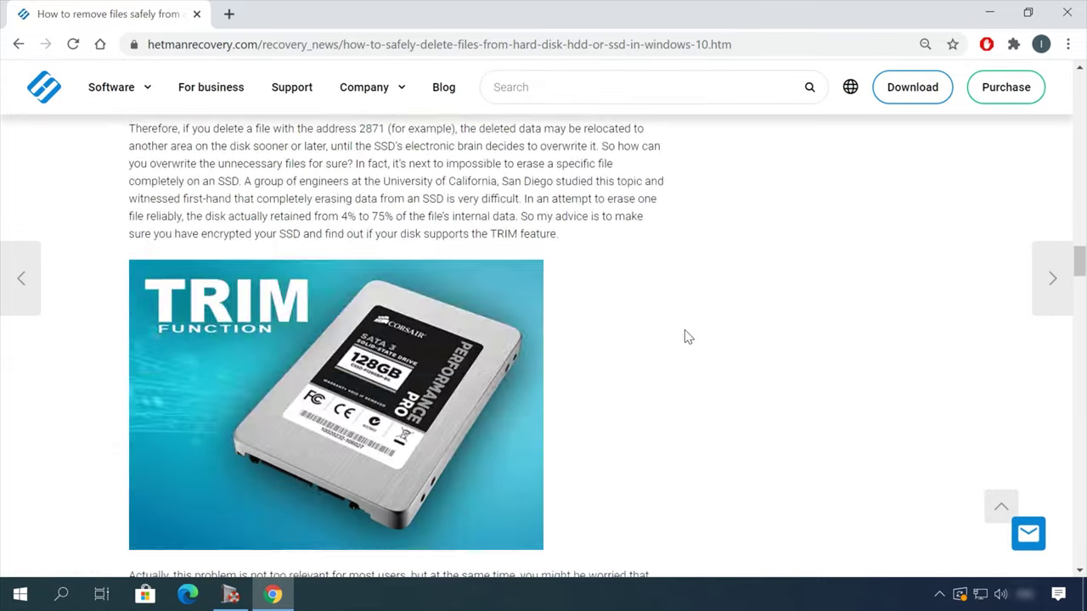
# Step: Open the leave-a-message chat form and fill in the contact's name and e-mail
pyautogui.click(1021, 530)
pyautogui.click(946, 339)
pyautogui.click(946, 366)
pyautogui.click(912, 420)
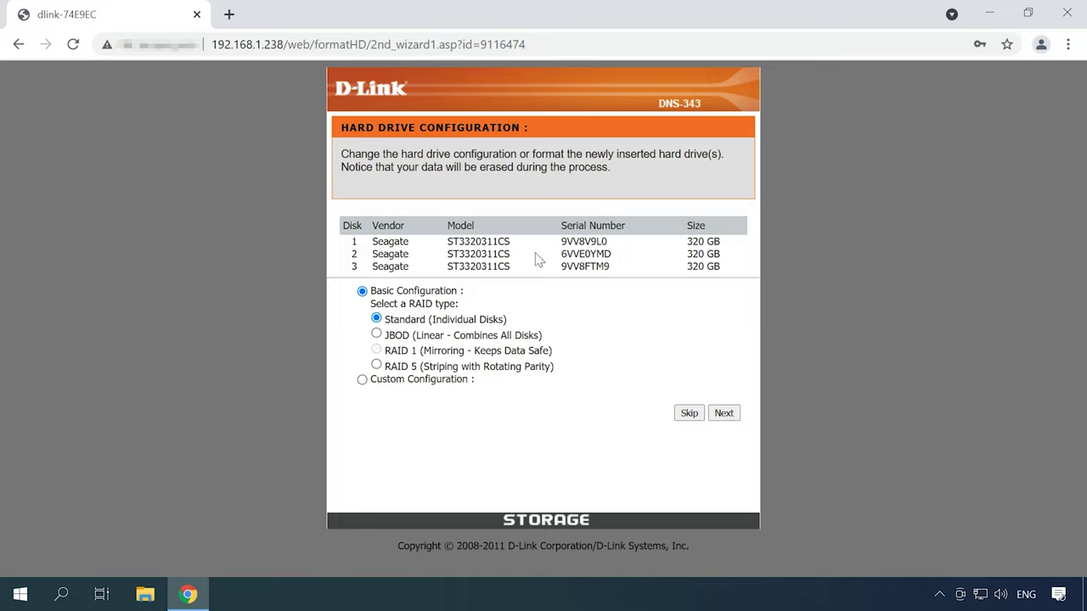
# Step: Configure the three disks as RAID 5 with auto-rebuild disabled and EXT 3, then start formatting
pyautogui.click(376, 366)
pyautogui.click(724, 415)
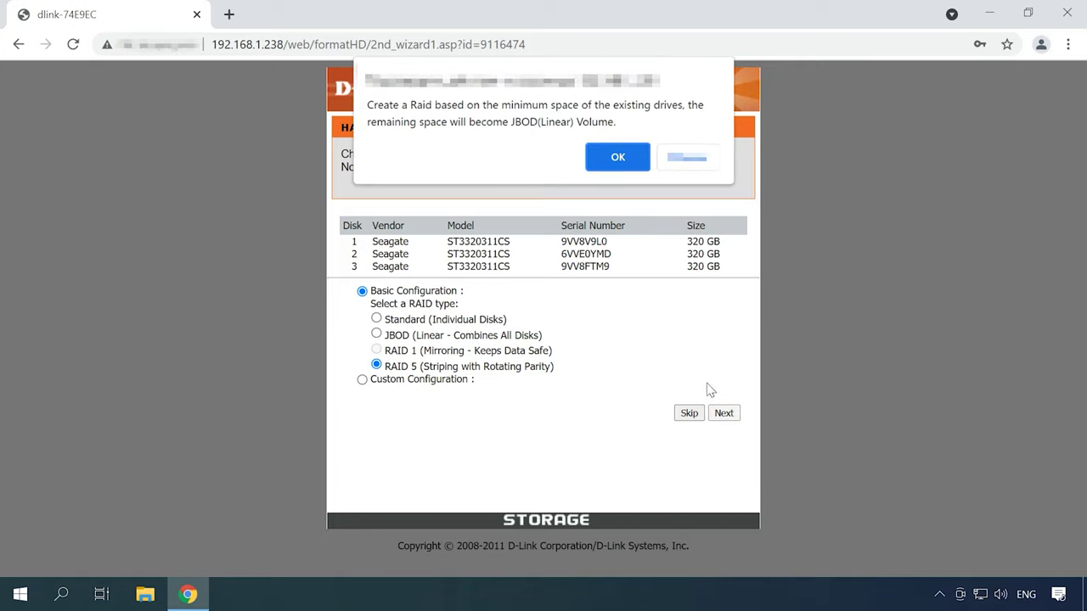
pyautogui.click(617, 158)
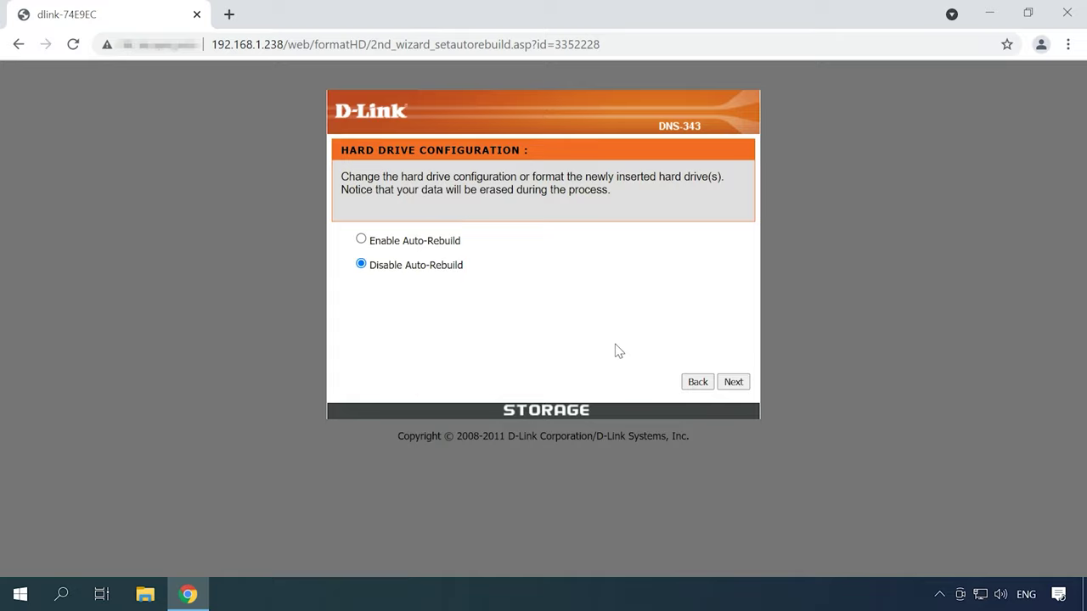
pyautogui.click(735, 385)
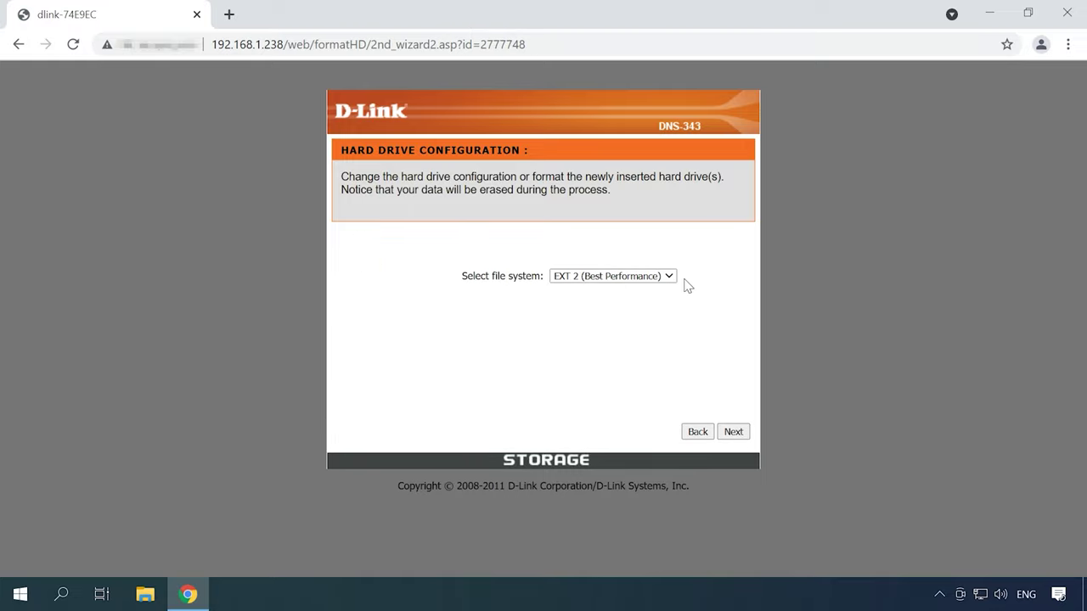
pyautogui.click(669, 277)
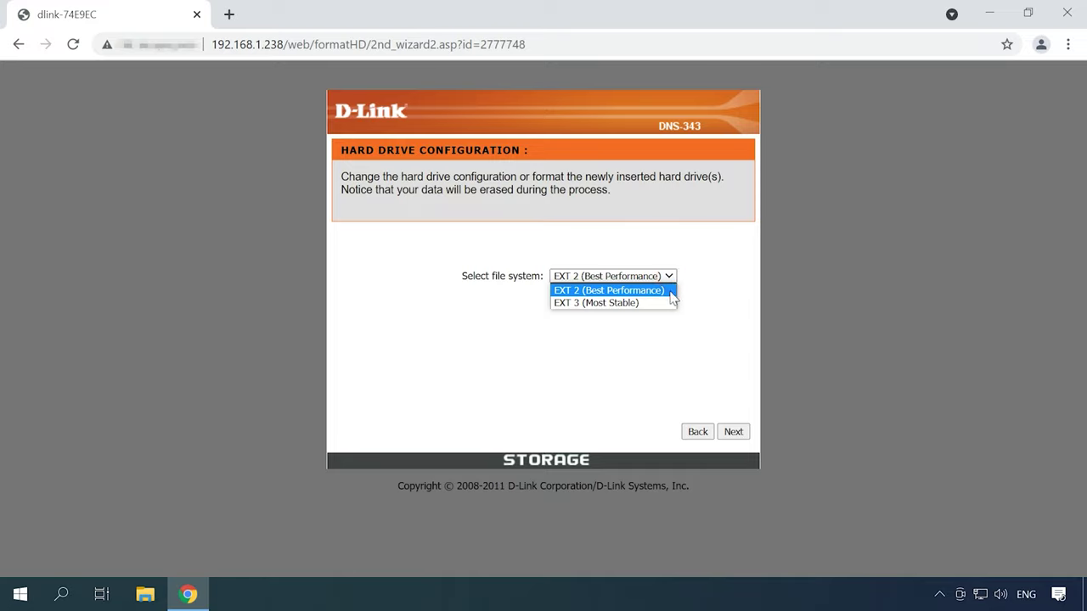
pyautogui.click(605, 303)
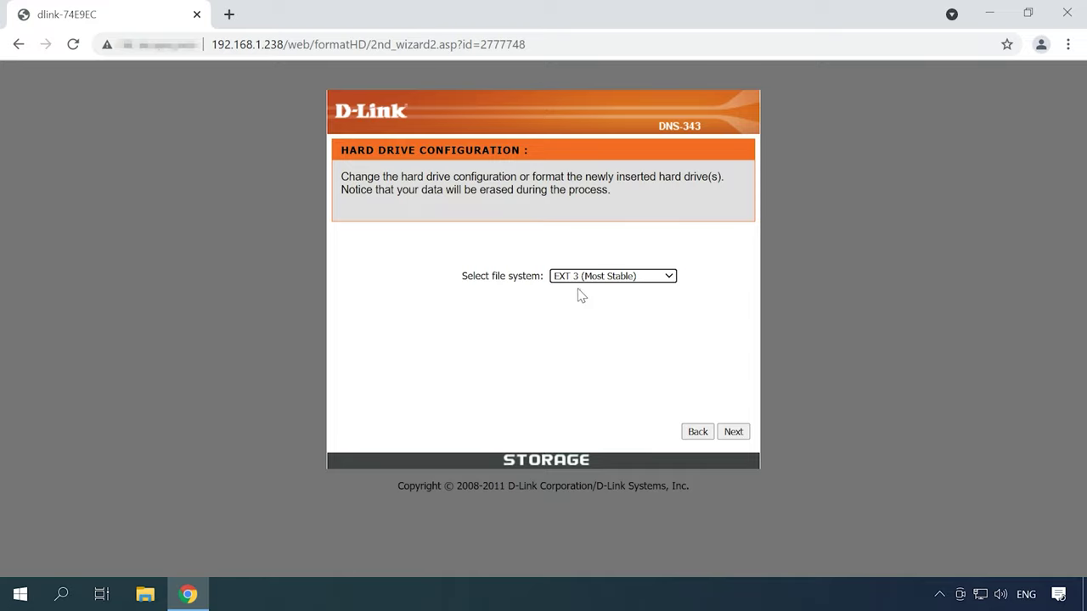
pyautogui.click(734, 433)
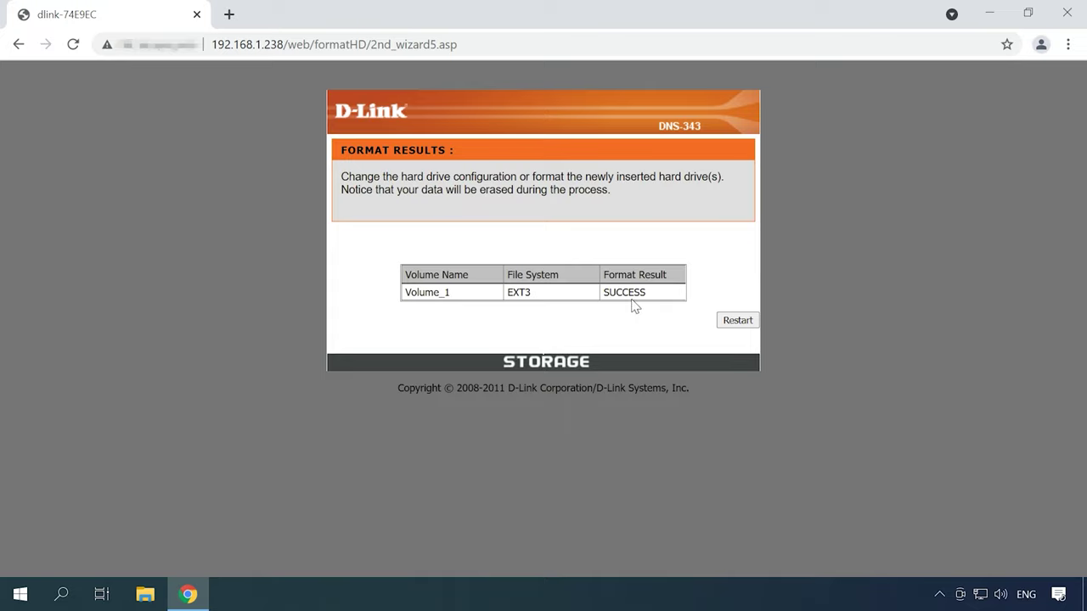
# Step: Restart the NAS from the Format Results page after the EXT3 format
pyautogui.click(739, 326)
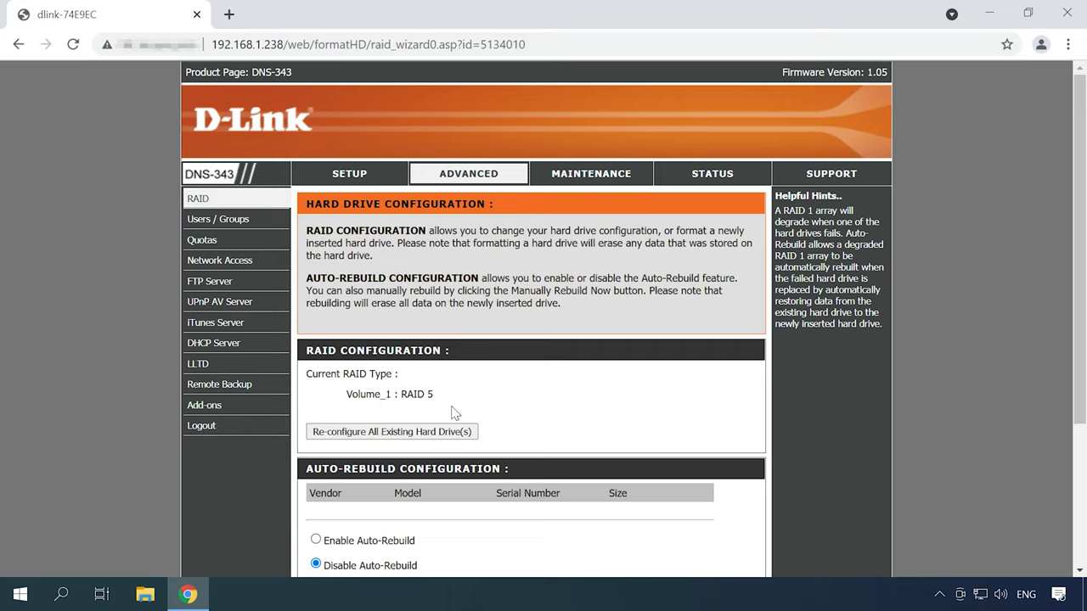
# Step: Re-configure all hard drives using a custom RAID 5 layout
pyautogui.click(384, 436)
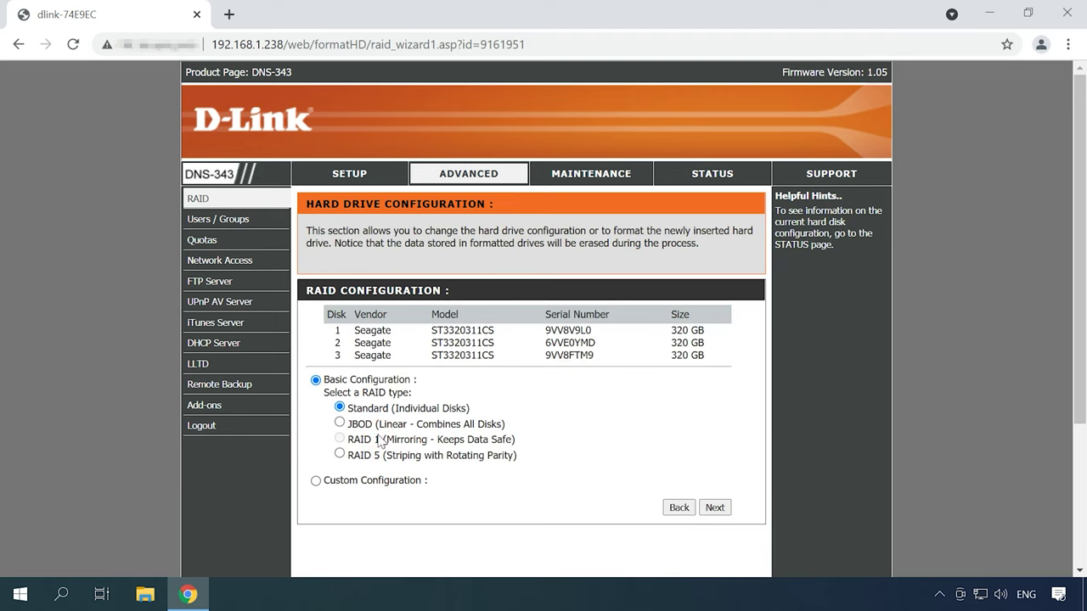
pyautogui.click(340, 453)
pyautogui.click(316, 481)
pyautogui.scroll(-2, 568, 491)
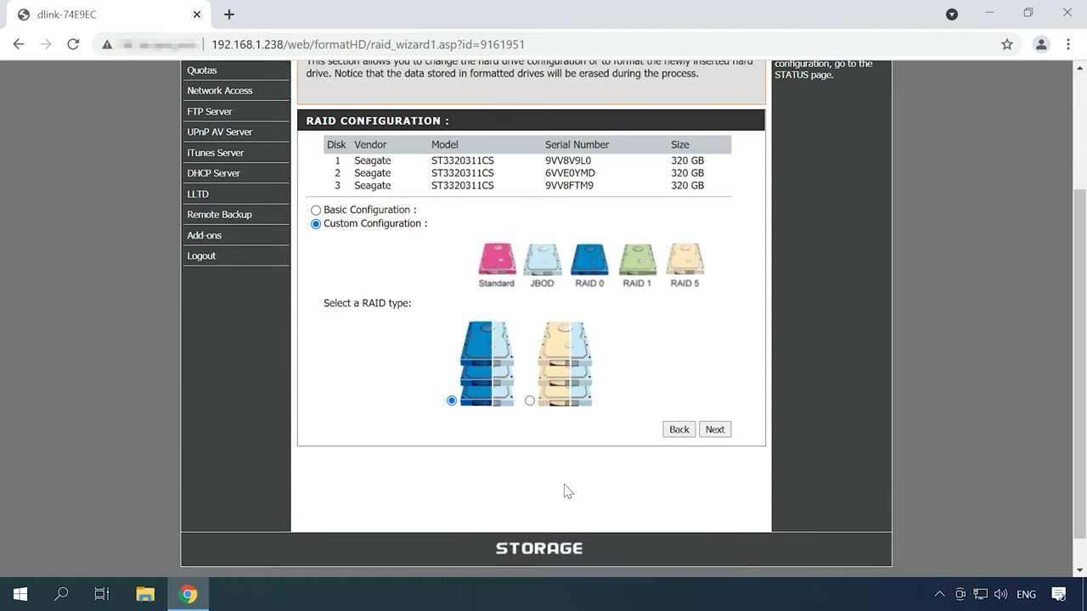
pyautogui.click(530, 401)
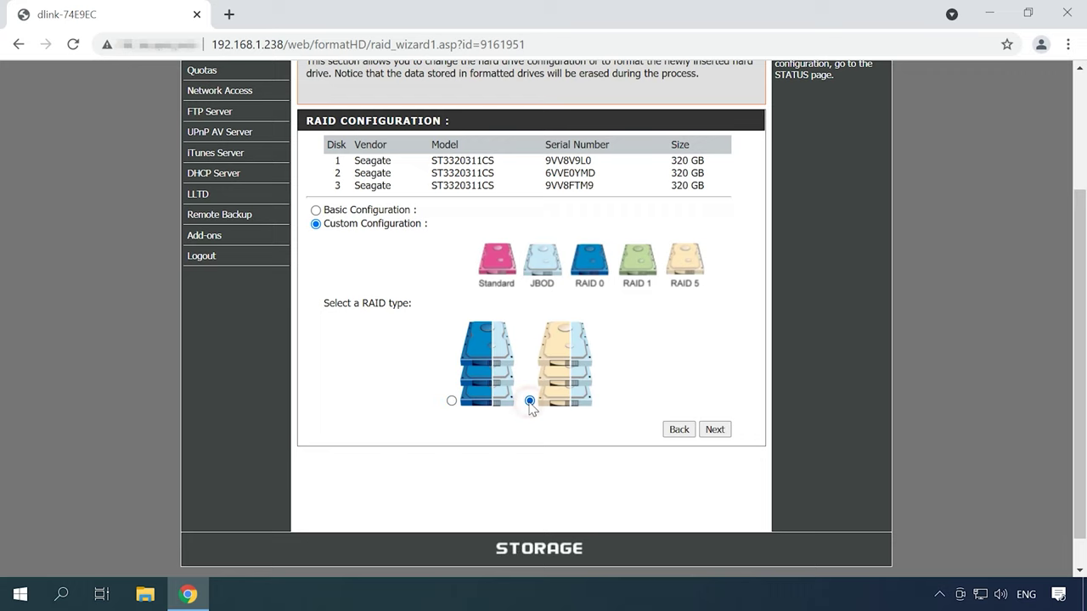
pyautogui.click(714, 429)
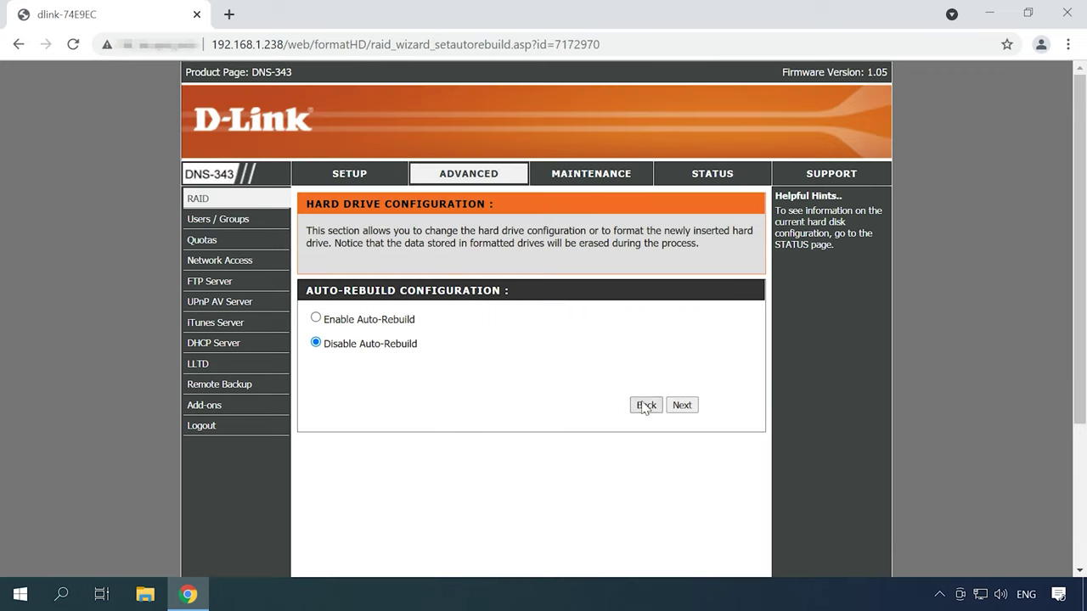
# Step: Choose EXT 3 as the file system and proceed to the RAID 5 capacity step
pyautogui.click(690, 406)
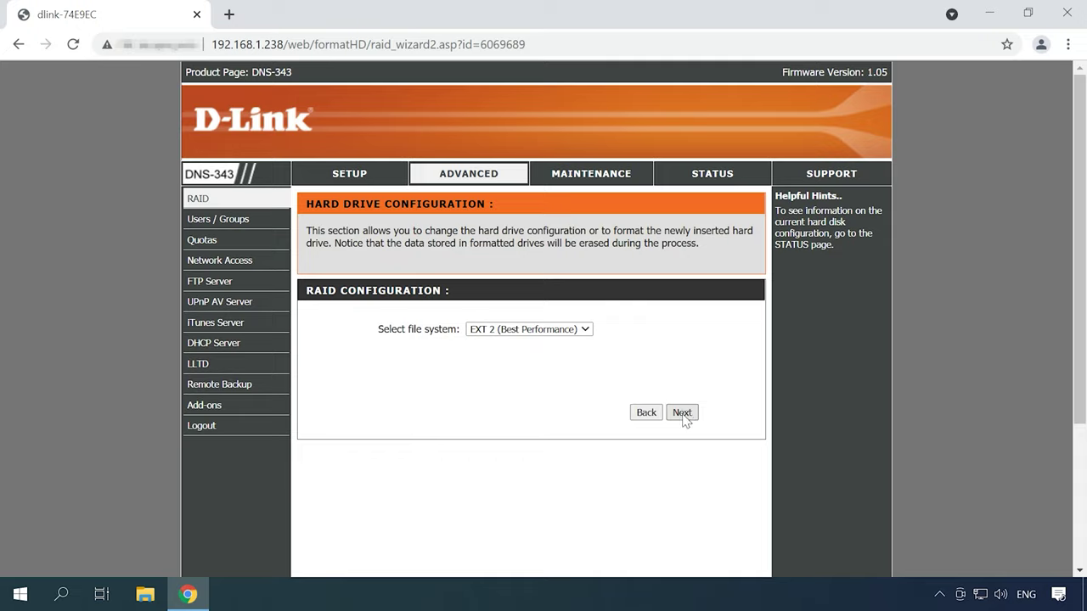
pyautogui.click(585, 330)
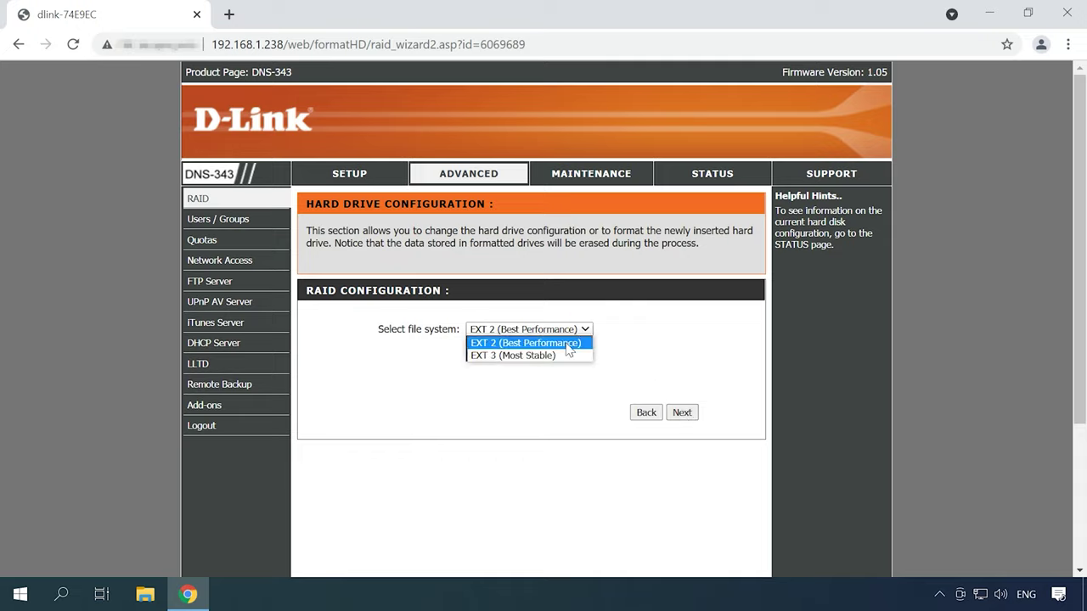
pyautogui.click(549, 357)
pyautogui.click(683, 414)
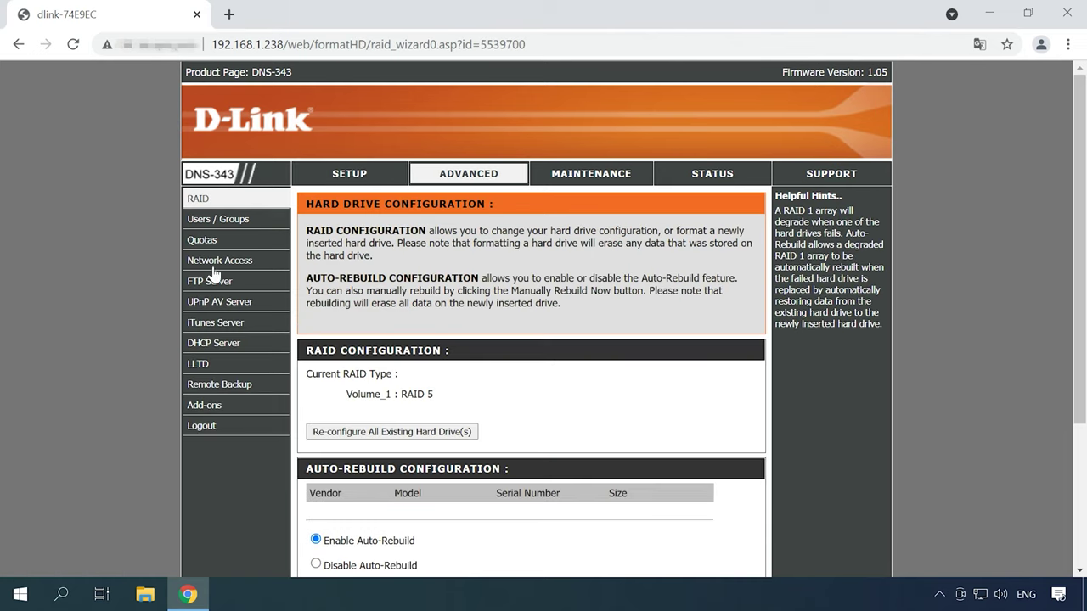
pyautogui.click(224, 265)
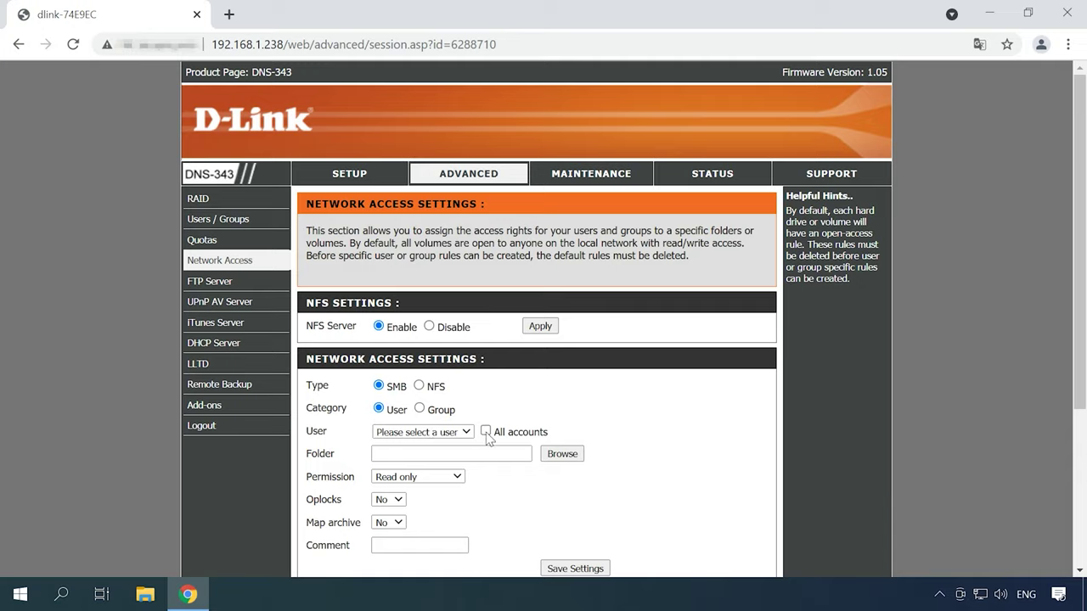
# Step: Share to all accounts and create a new Multimedia1 folder inside Volume_1
pyautogui.click(486, 432)
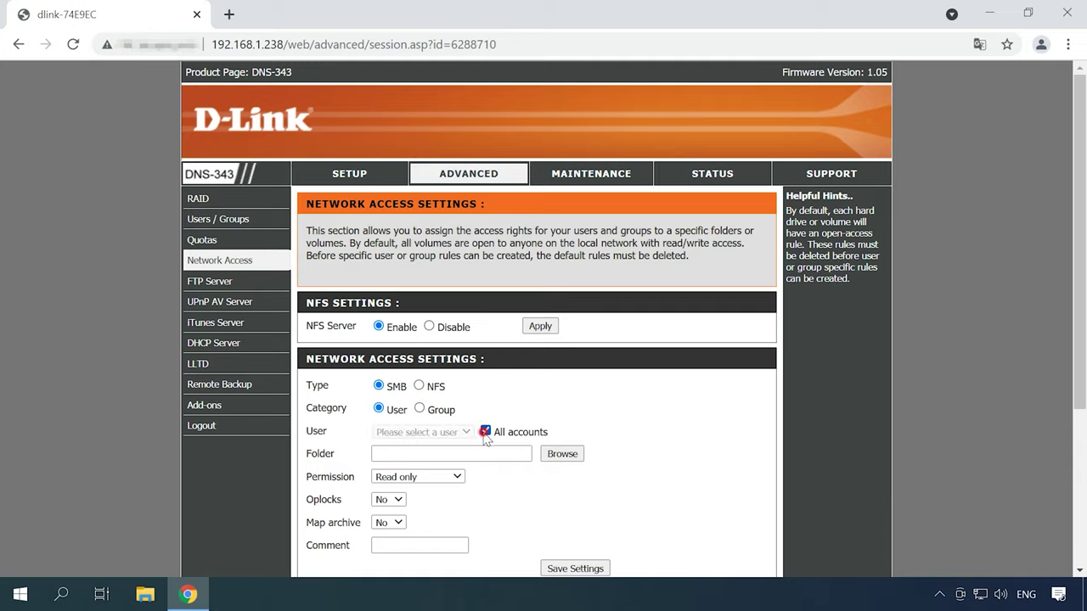
pyautogui.click(562, 459)
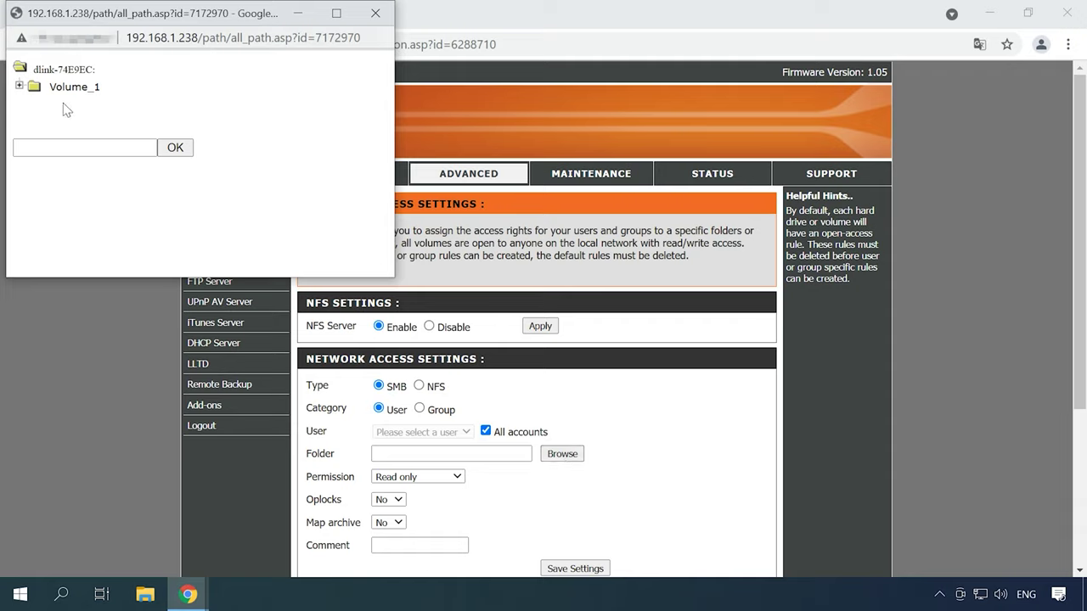
pyautogui.click(64, 90)
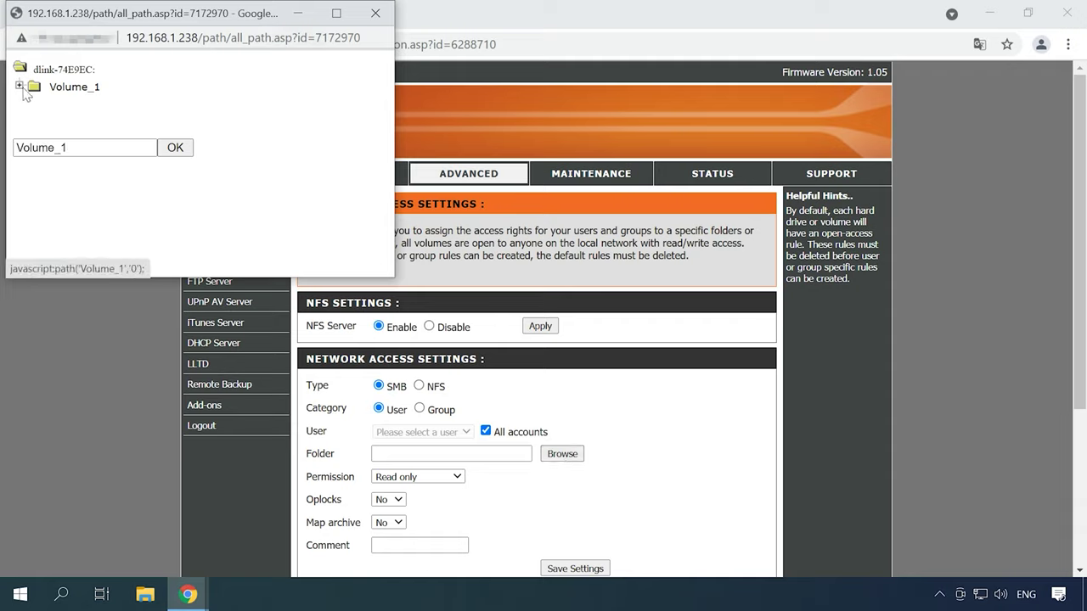
pyautogui.click(20, 88)
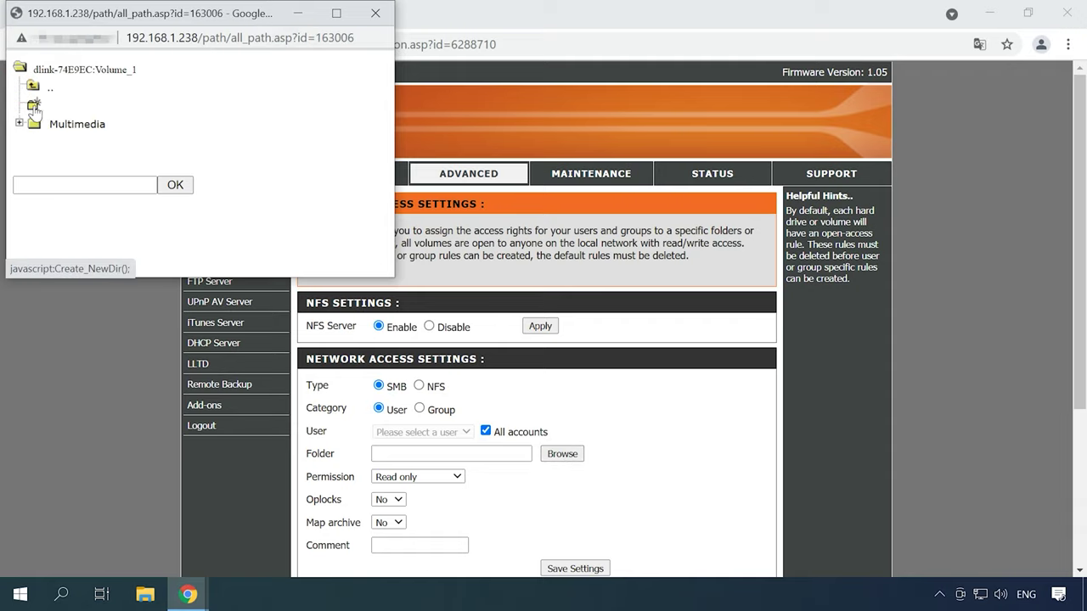
pyautogui.click(34, 107)
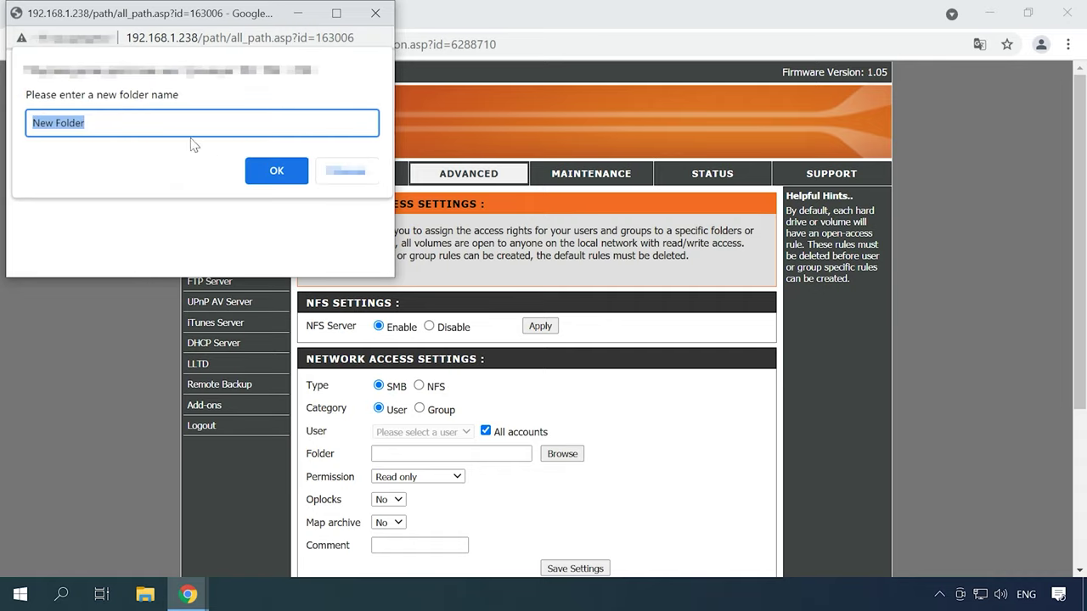
pyautogui.write('Multimedia1')
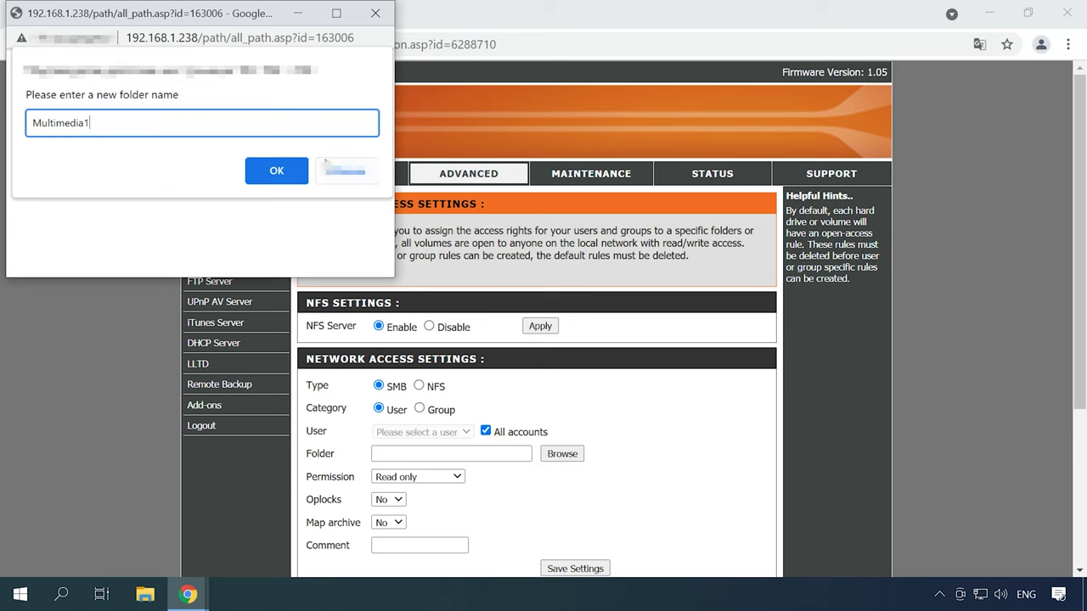
pyautogui.click(277, 172)
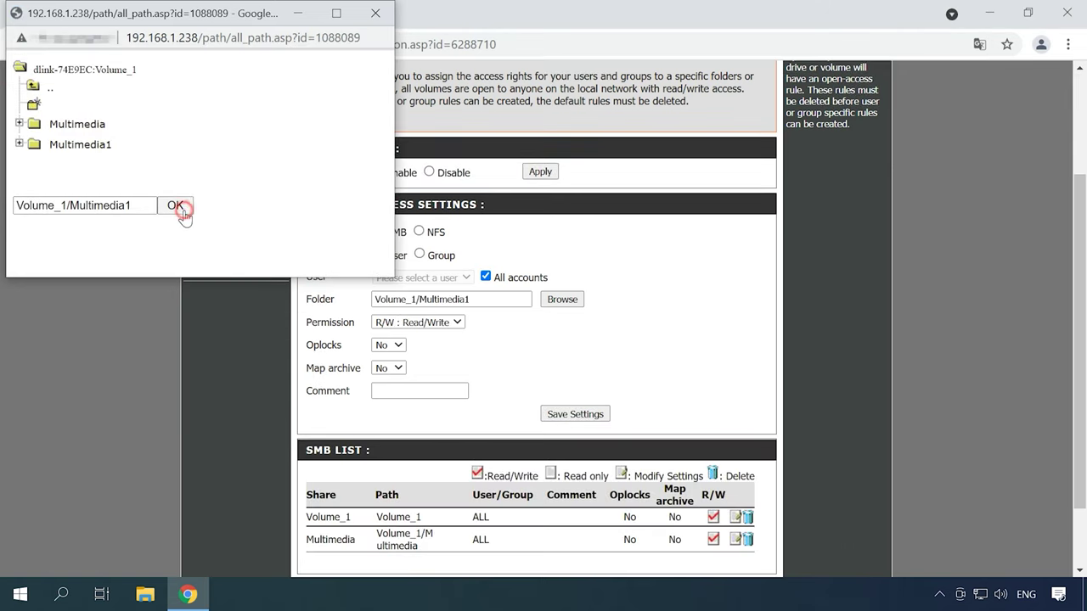
# Step: Set the Multimedia1 share permission to read/write and save the settings
pyautogui.click(176, 206)
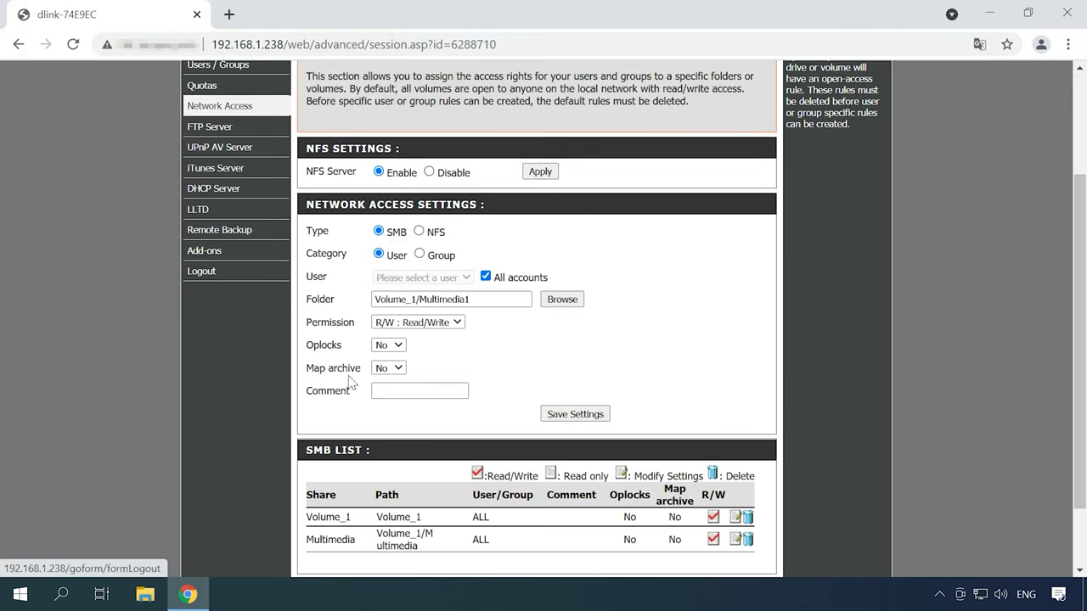
pyautogui.click(456, 323)
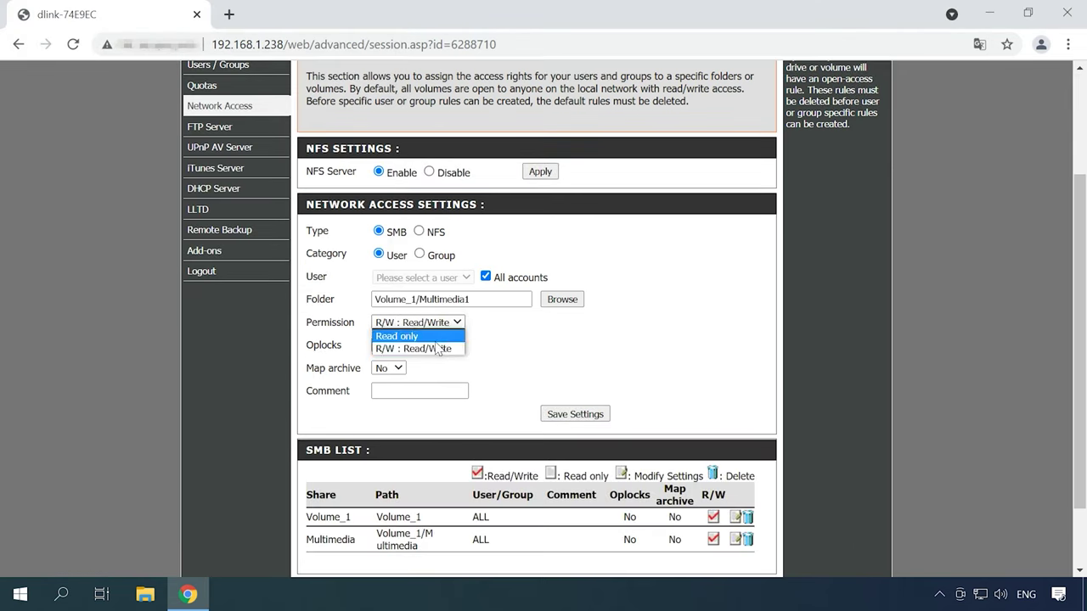
pyautogui.click(427, 347)
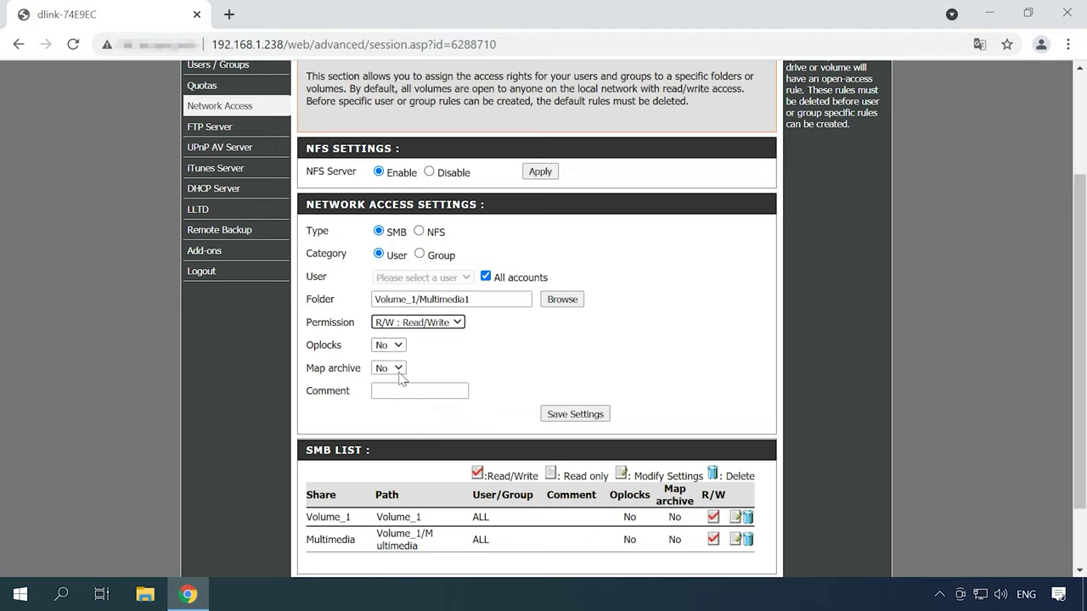
pyautogui.click(576, 421)
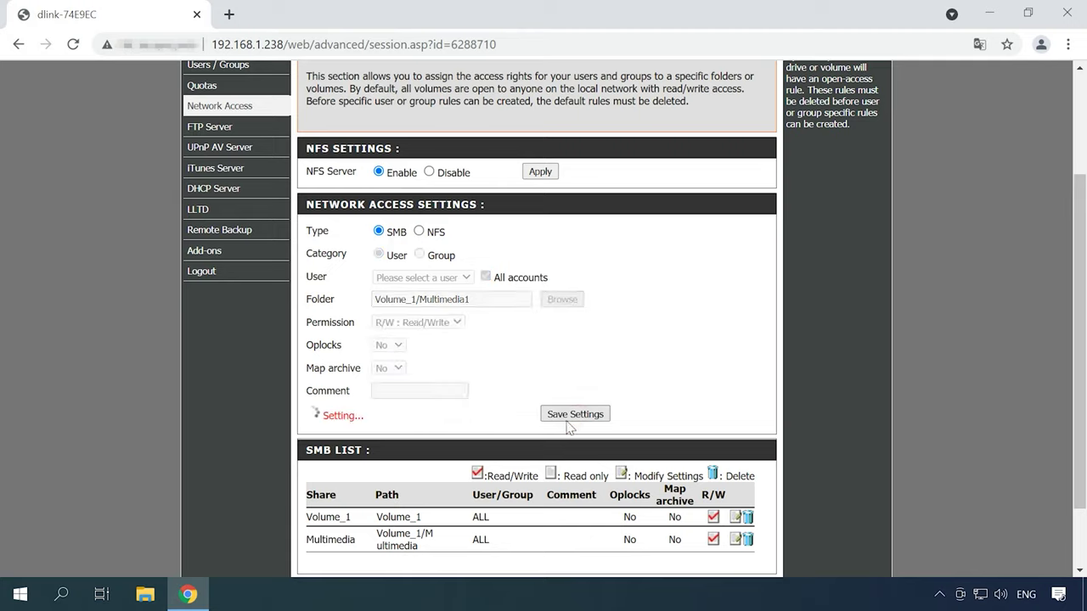
pyautogui.scroll(-3, 567, 427)
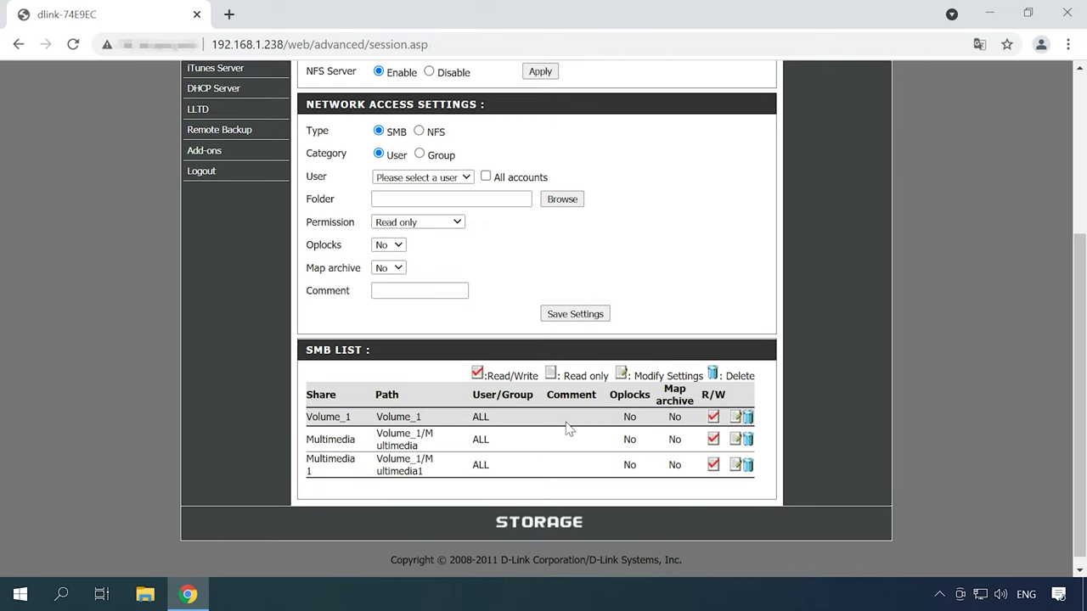
pyautogui.scroll(3, 568, 429)
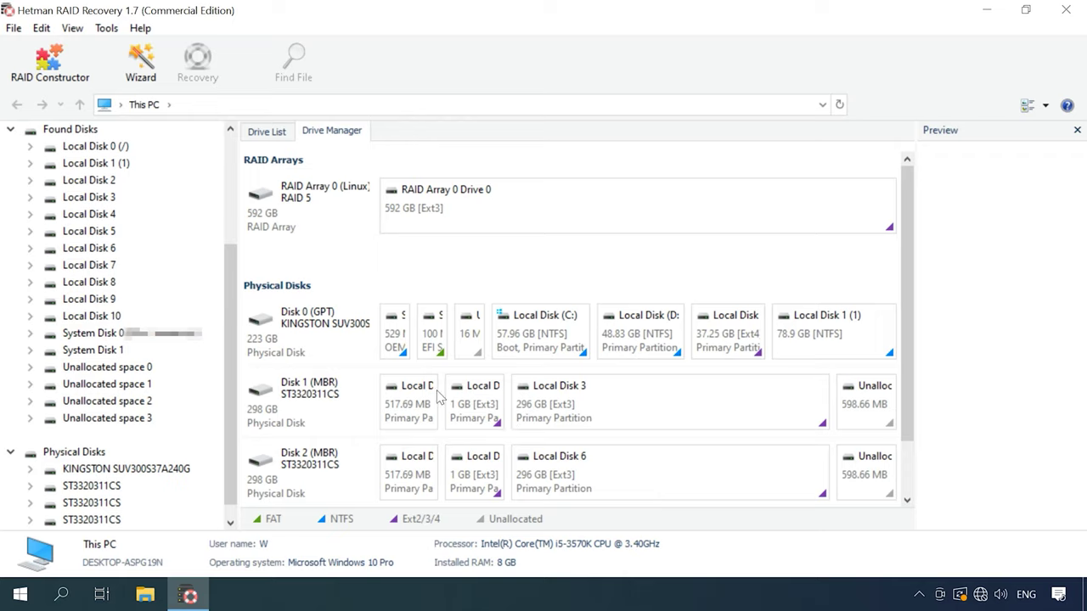
# Step: Open RAID Array 0 Drive 0 and run a fast scan to list its found folders
pyautogui.click(312, 225)
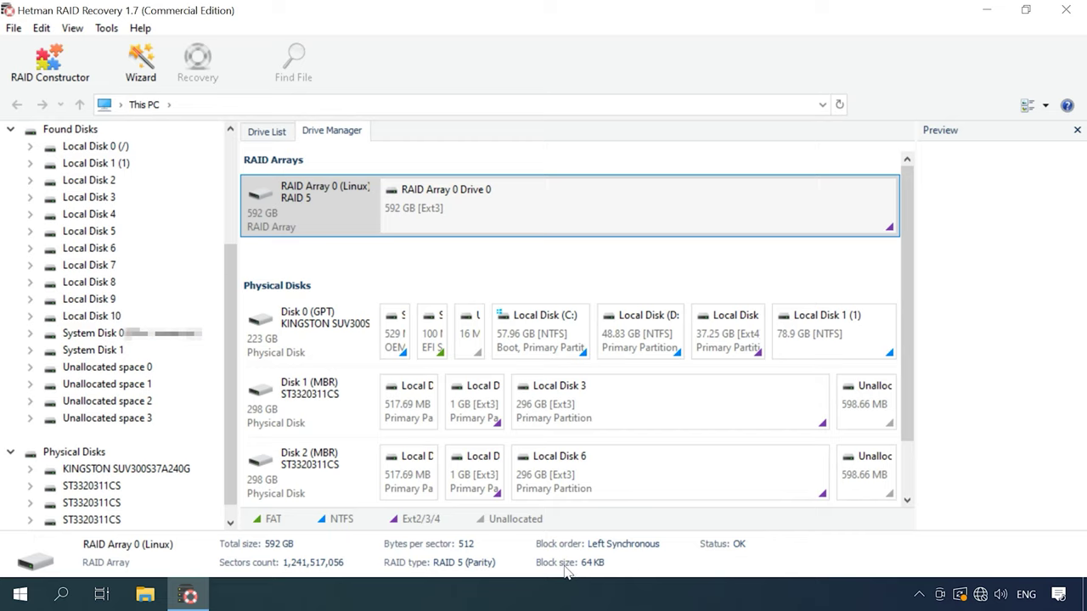
pyautogui.rightClick(503, 212)
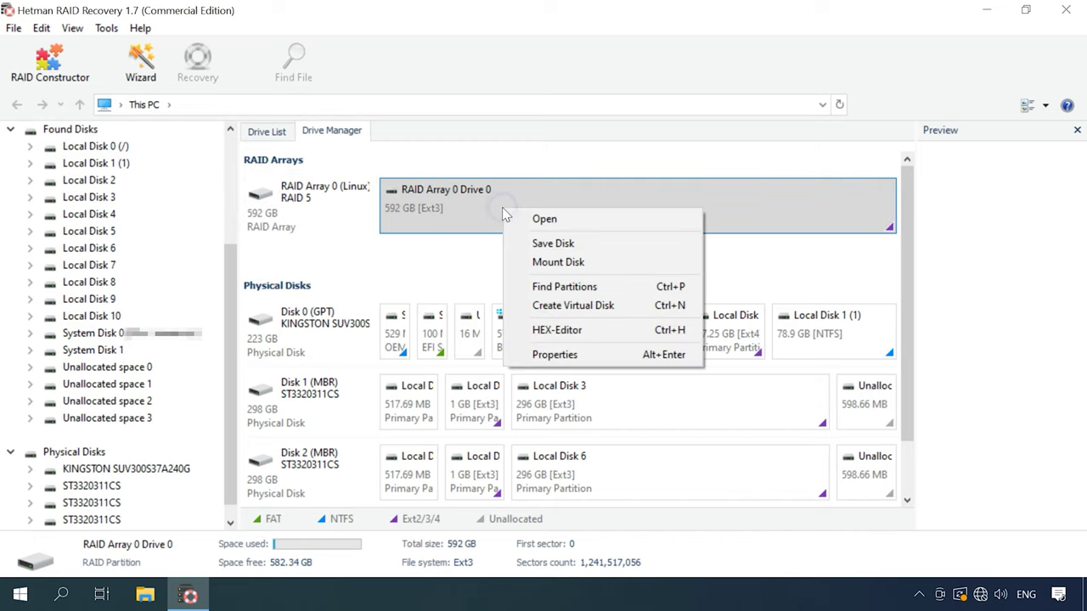
pyautogui.click(544, 220)
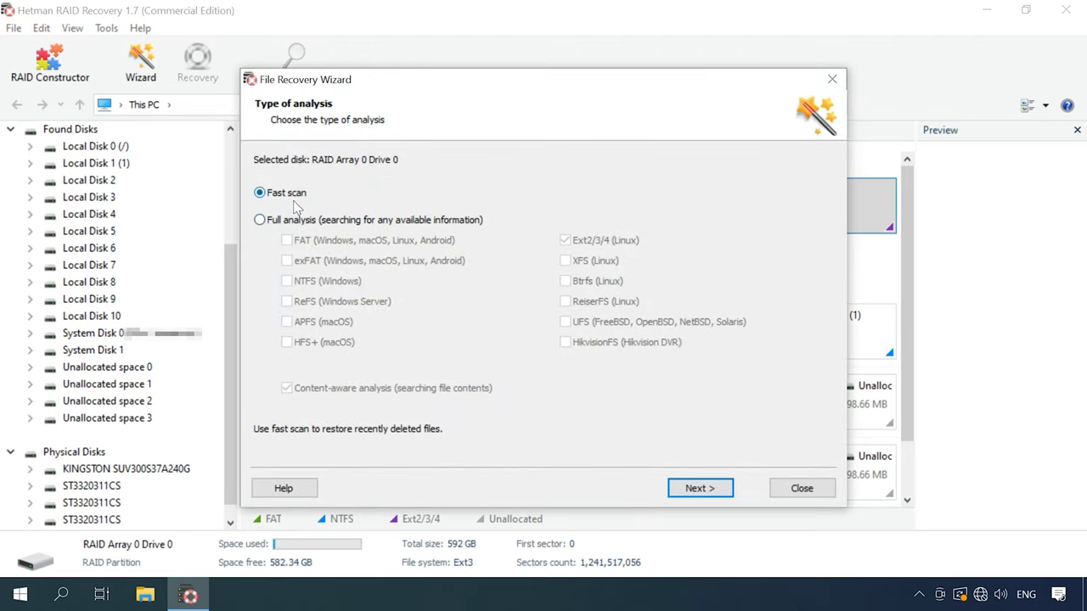
pyautogui.click(701, 491)
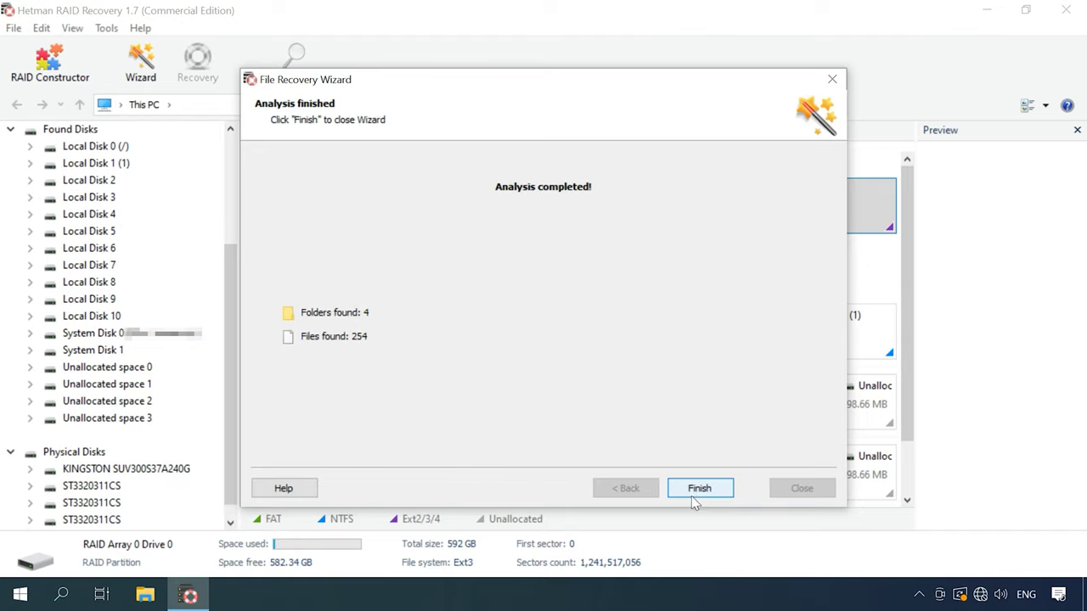
pyautogui.click(702, 500)
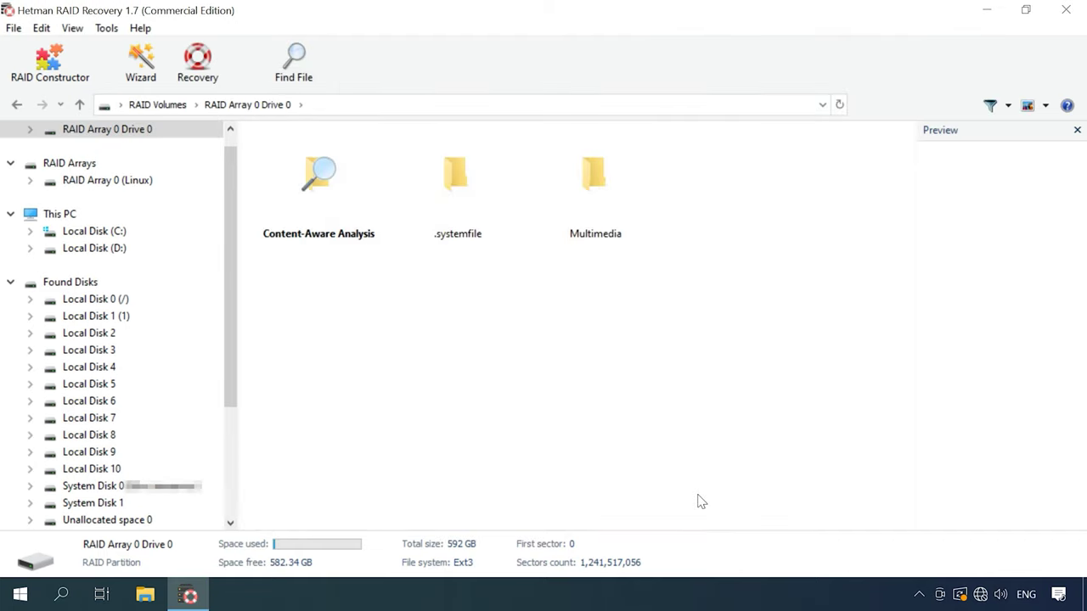
# Step: Open the Multimedia folder and select 001.jpg, 002.jpg and 003.jpg
pyautogui.doubleClick(611, 233)
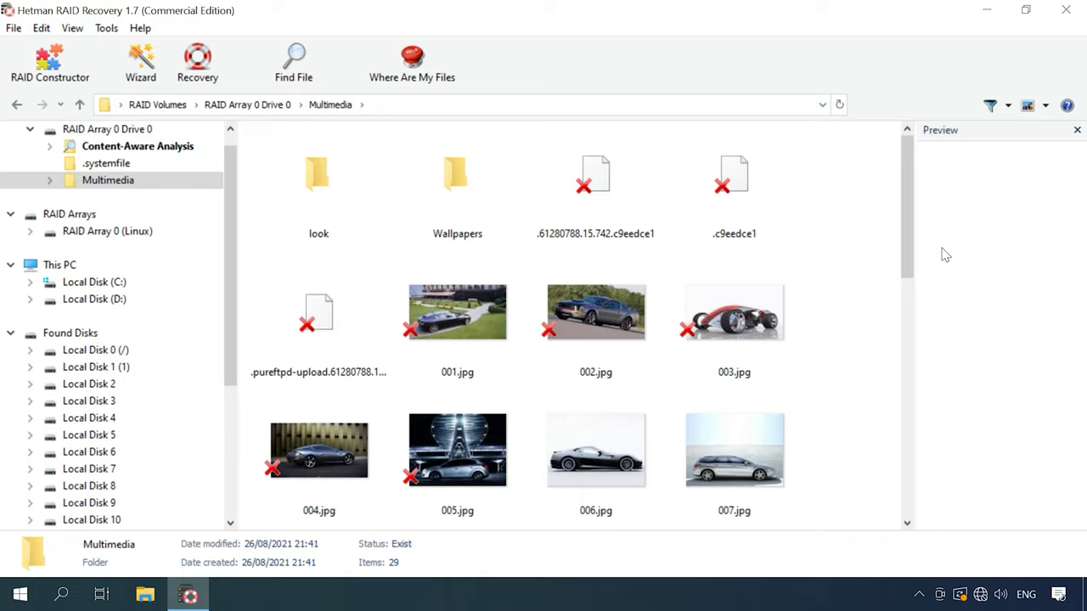
pyautogui.moveTo(907, 253); pyautogui.dragTo(890, 235)
pyautogui.moveTo(847, 291); pyautogui.dragTo(460, 327)
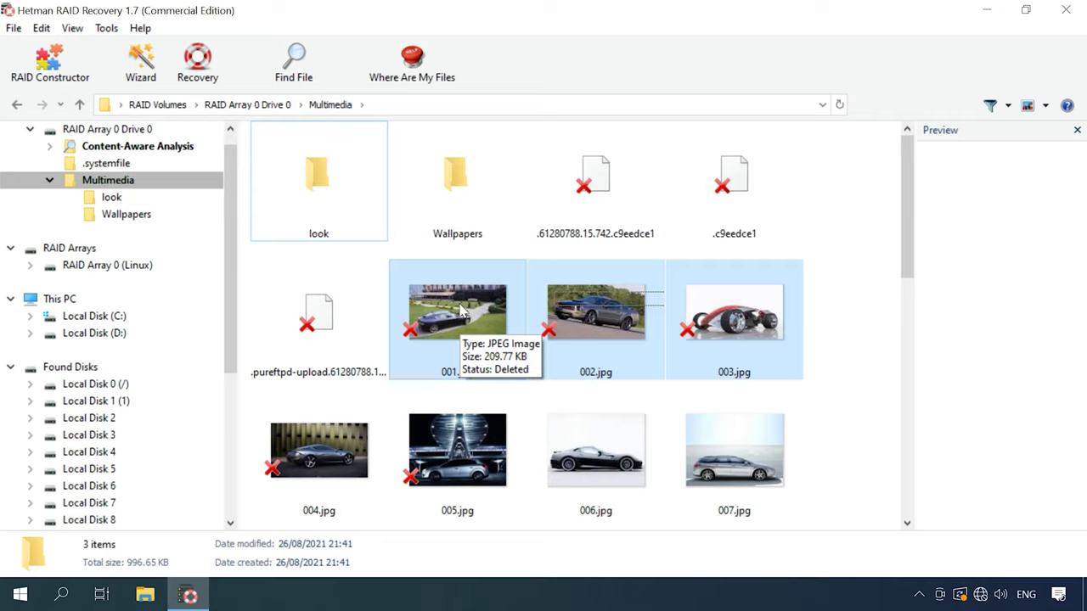
# Step: Recover the three JPGs to C:\1\ on the hard disk and open File Explorer to check them
pyautogui.click(194, 88)
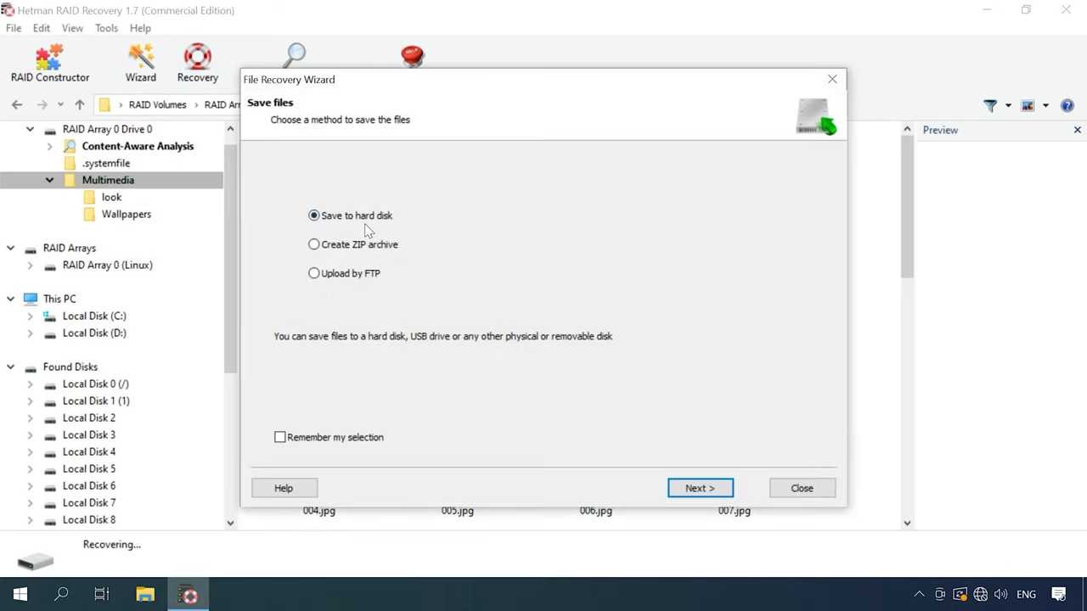
pyautogui.click(700, 489)
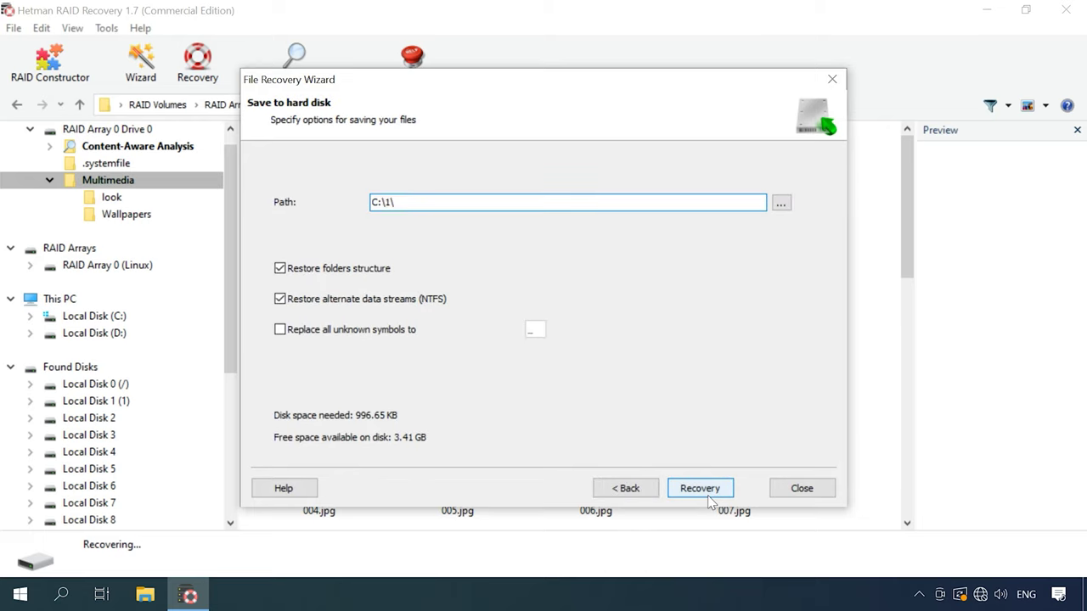
pyautogui.click(707, 496)
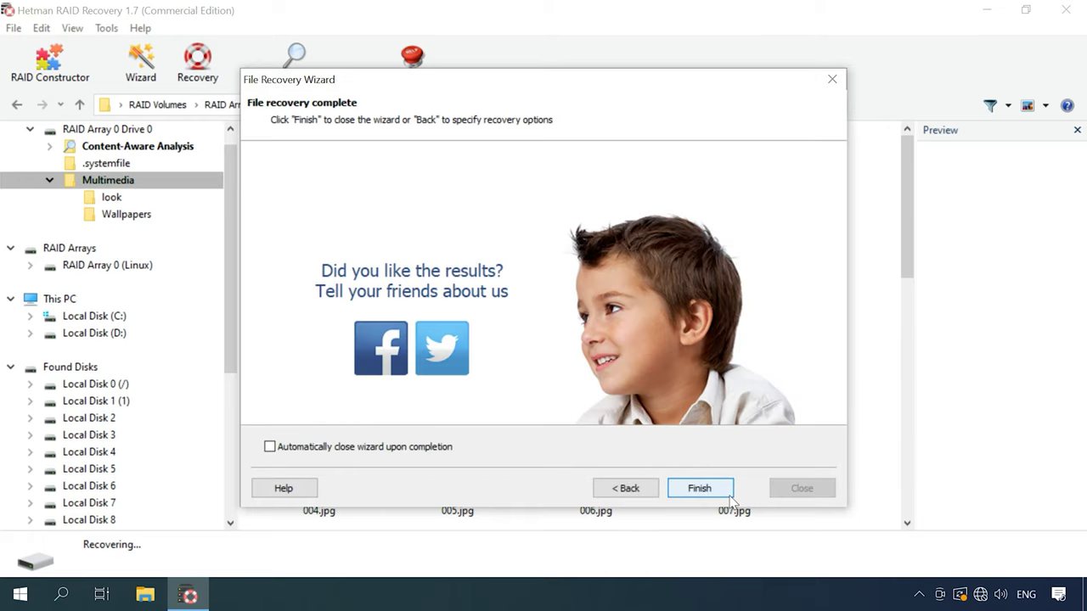
pyautogui.click(700, 490)
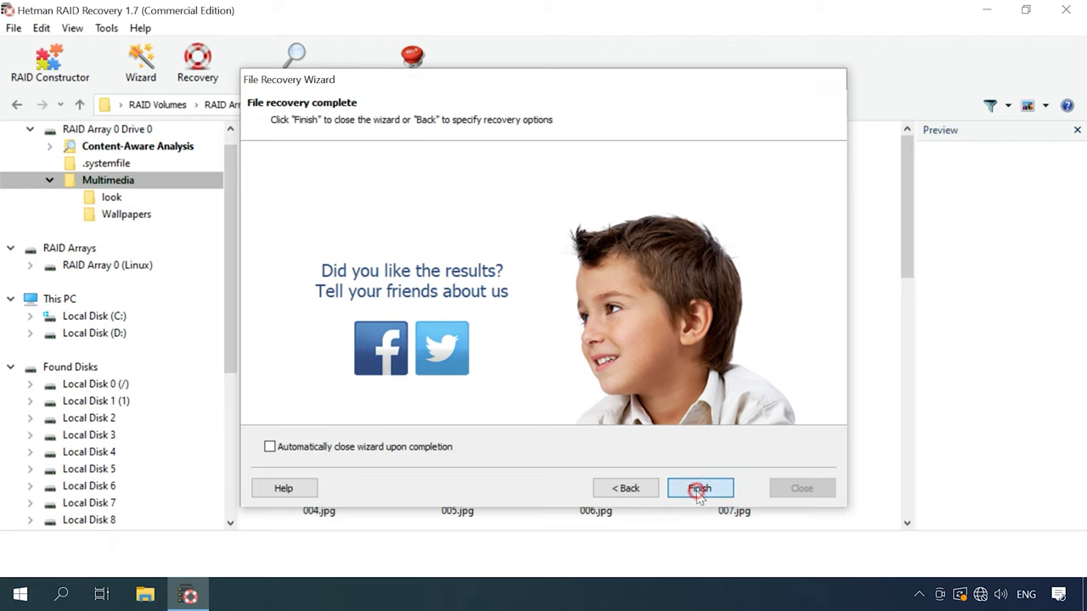
pyautogui.click(144, 594)
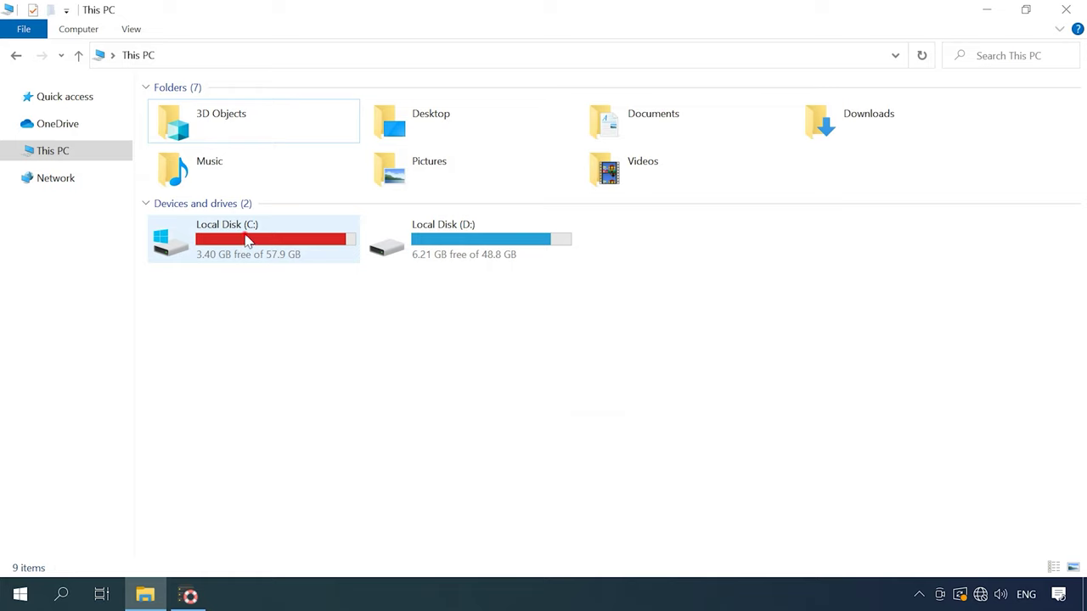
# Step: Check that 001.jpg, 002.jpg and 003.jpg are in C:\1, then select RAID Array 0 (Linux)
pyautogui.doubleClick(245, 238)
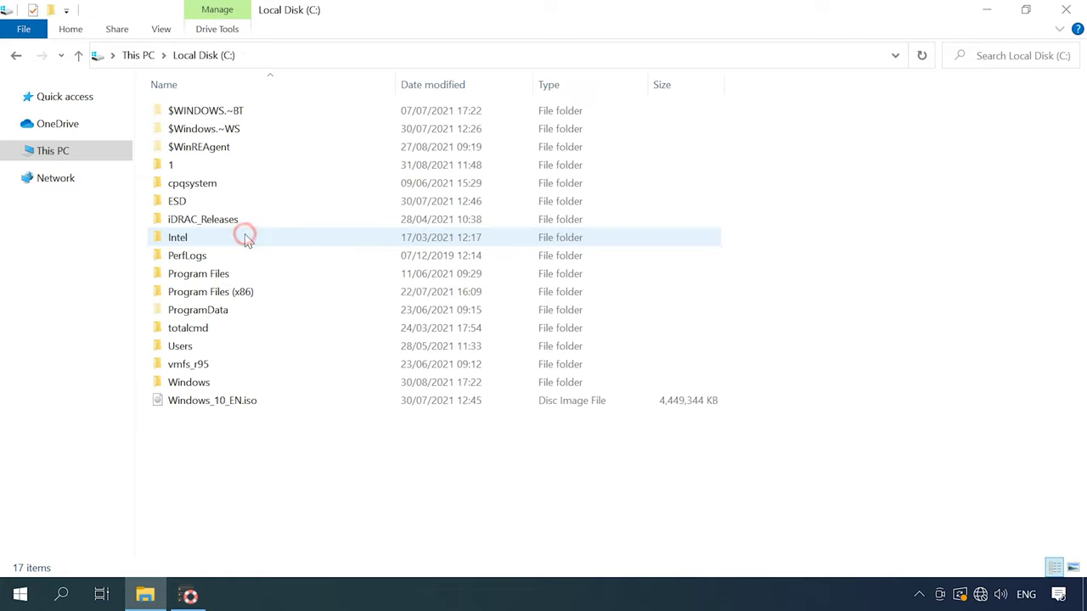
pyautogui.doubleClick(175, 163)
pyautogui.moveTo(442, 182); pyautogui.dragTo(204, 106)
pyautogui.click(476, 158)
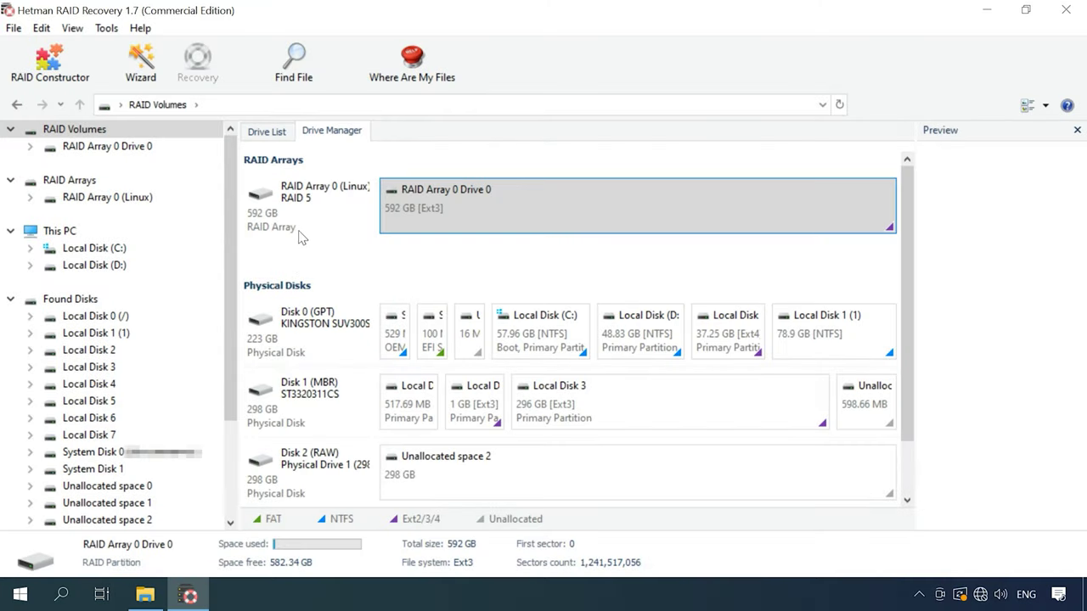
pyautogui.click(304, 217)
# Step: Review RAID Array 0 (Linux) properties, checking its RAID settings and the Empty, Drive 3 and Drive 1 members
pyautogui.rightClick(306, 218)
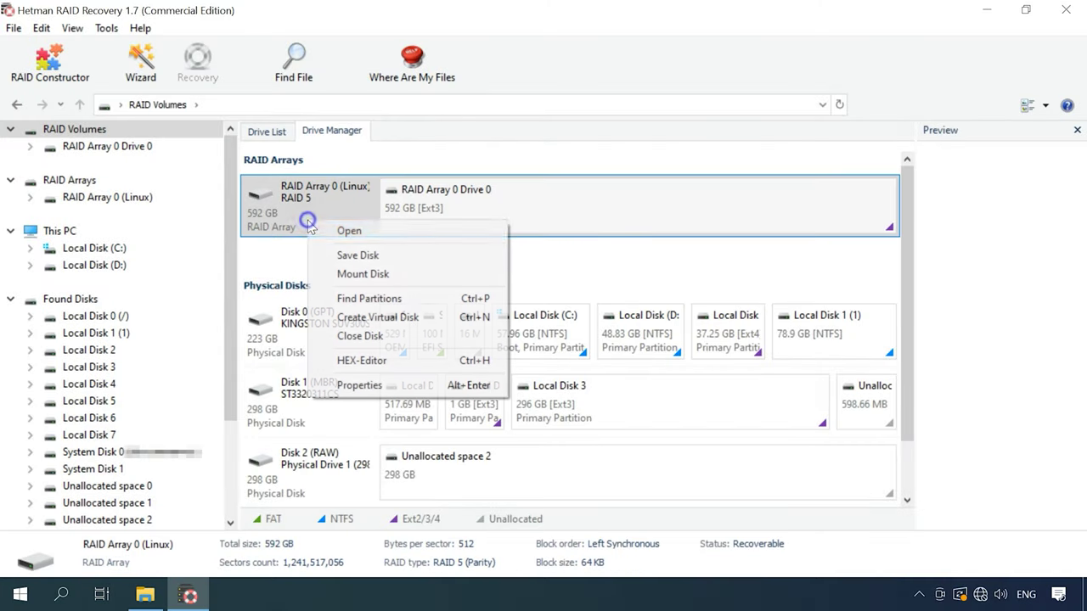
pyautogui.click(365, 386)
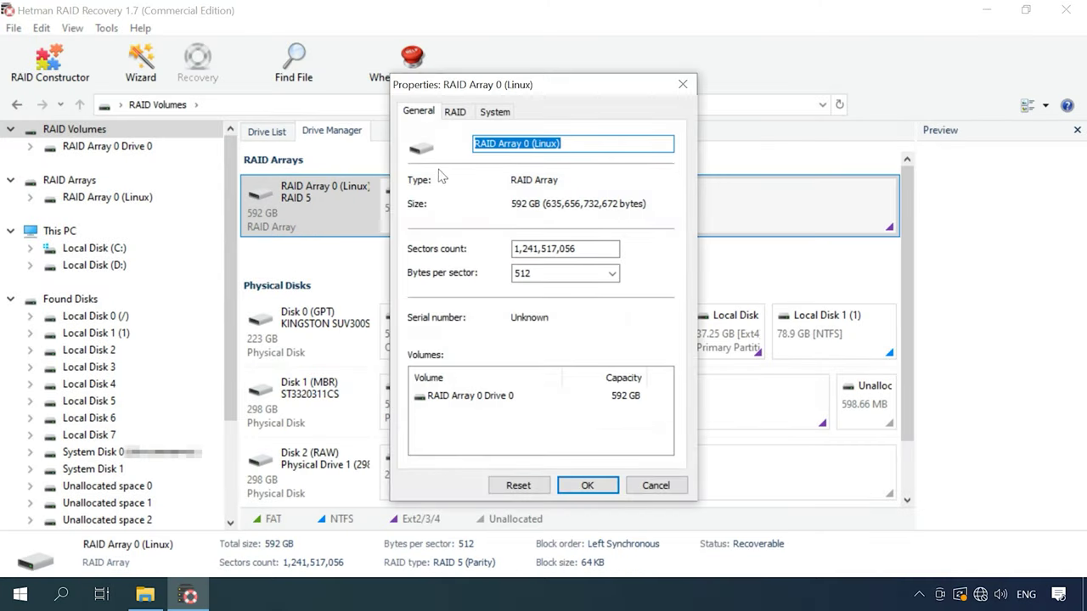
pyautogui.click(455, 111)
pyautogui.click(446, 377)
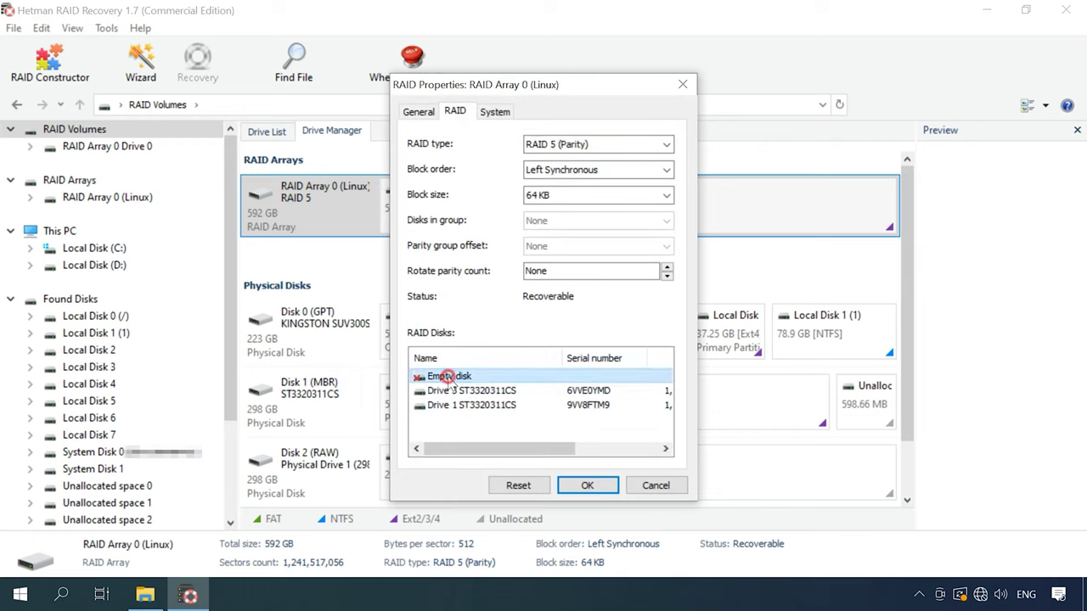
pyautogui.click(500, 390)
pyautogui.click(489, 405)
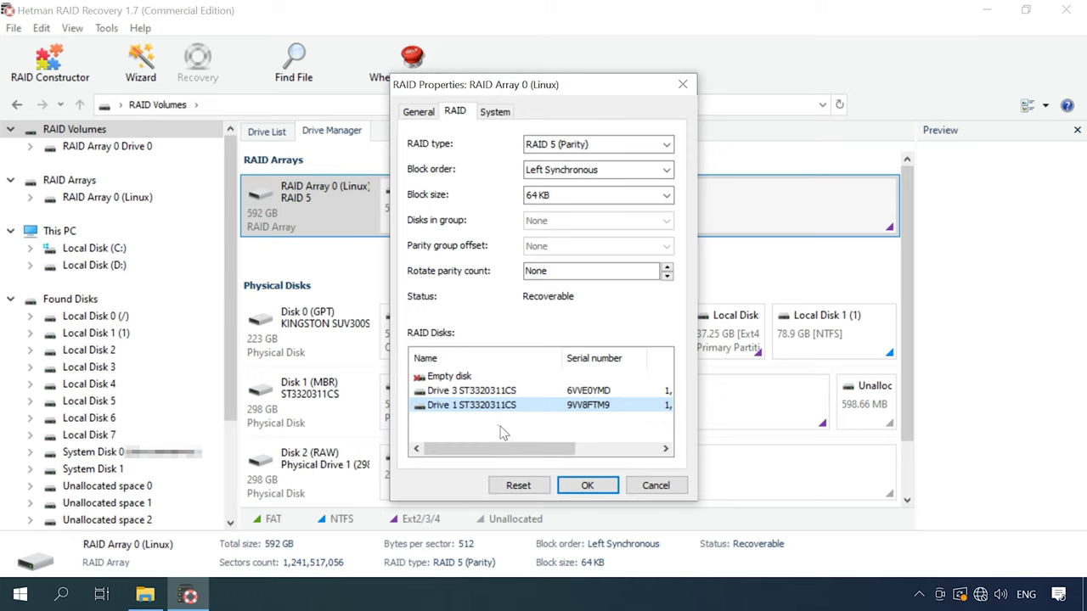
pyautogui.click(588, 486)
# Step: Open the RAID Array 0 Drive 0 volume and browse its Multimedia folder
pyautogui.click(505, 215)
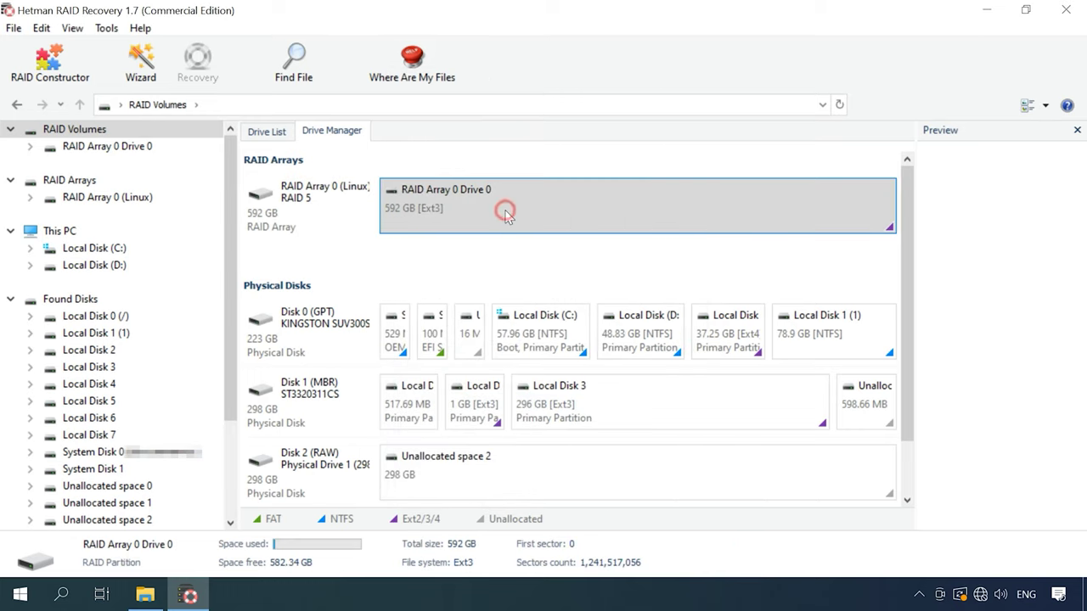
pyautogui.rightClick(507, 216)
pyautogui.click(546, 222)
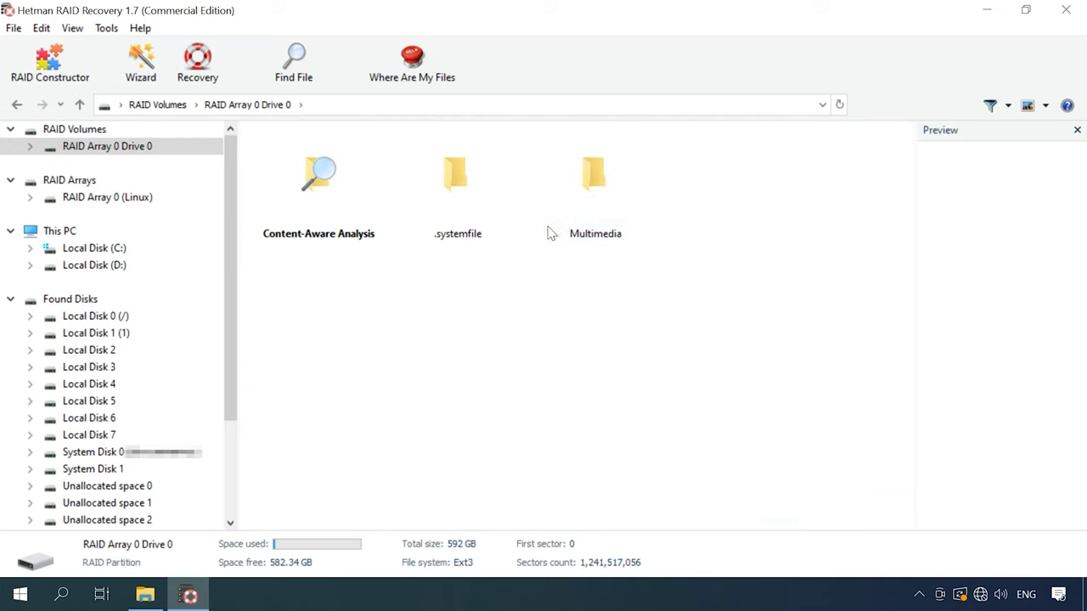
pyautogui.doubleClick(585, 219)
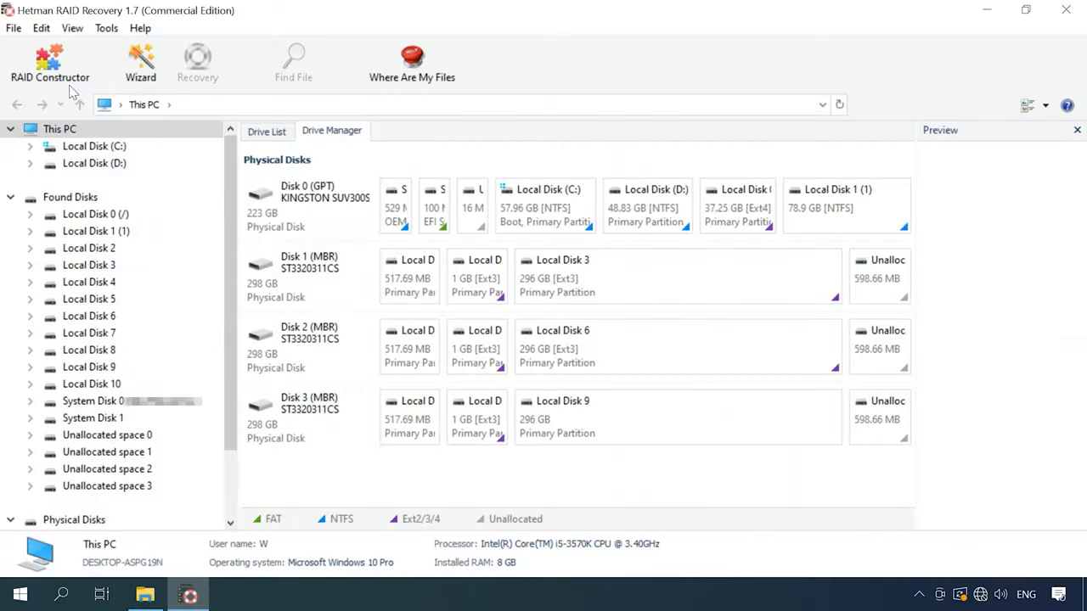
# Step: Start RAID Constructor in manual mode
pyautogui.click(51, 67)
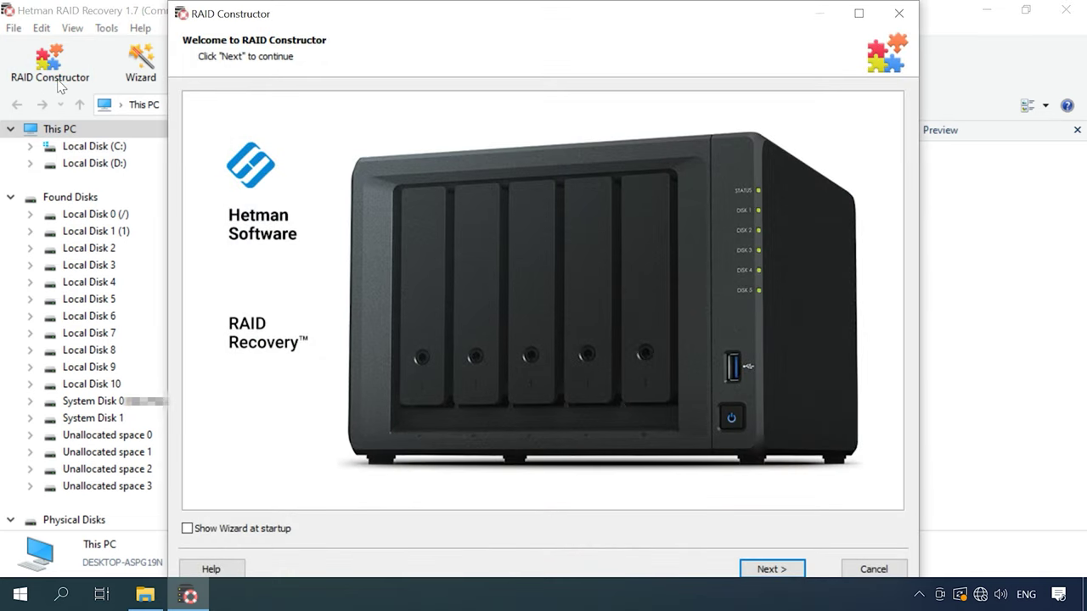
pyautogui.click(768, 571)
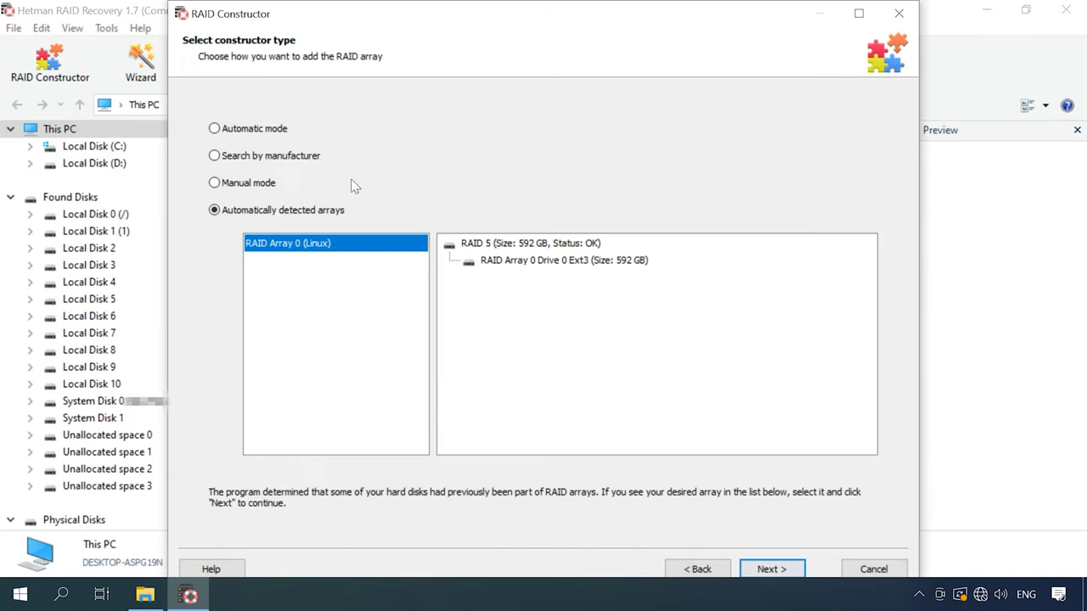
pyautogui.click(217, 183)
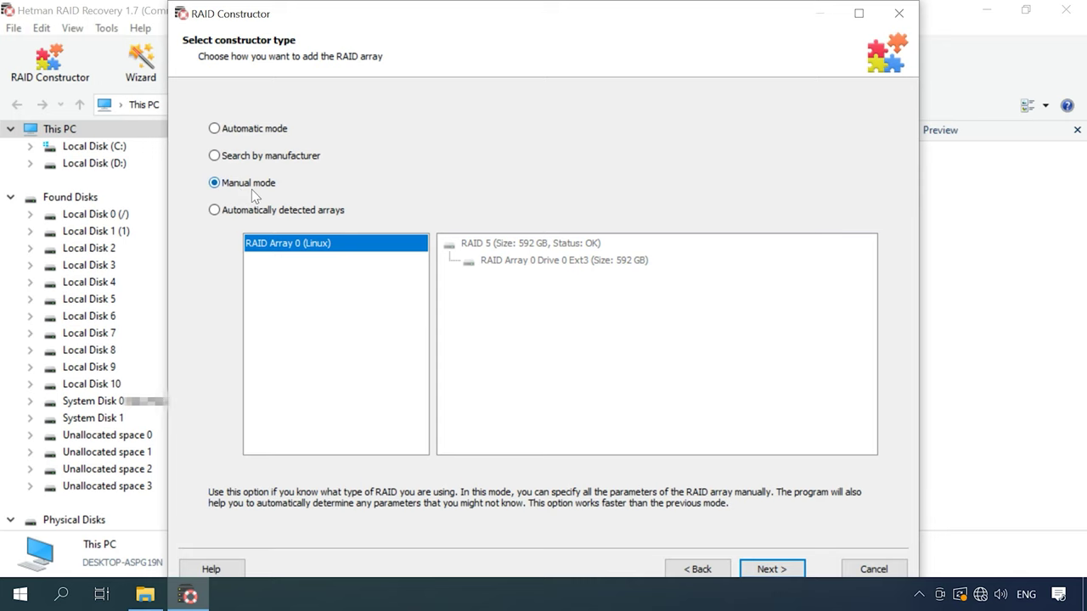
pyautogui.click(775, 573)
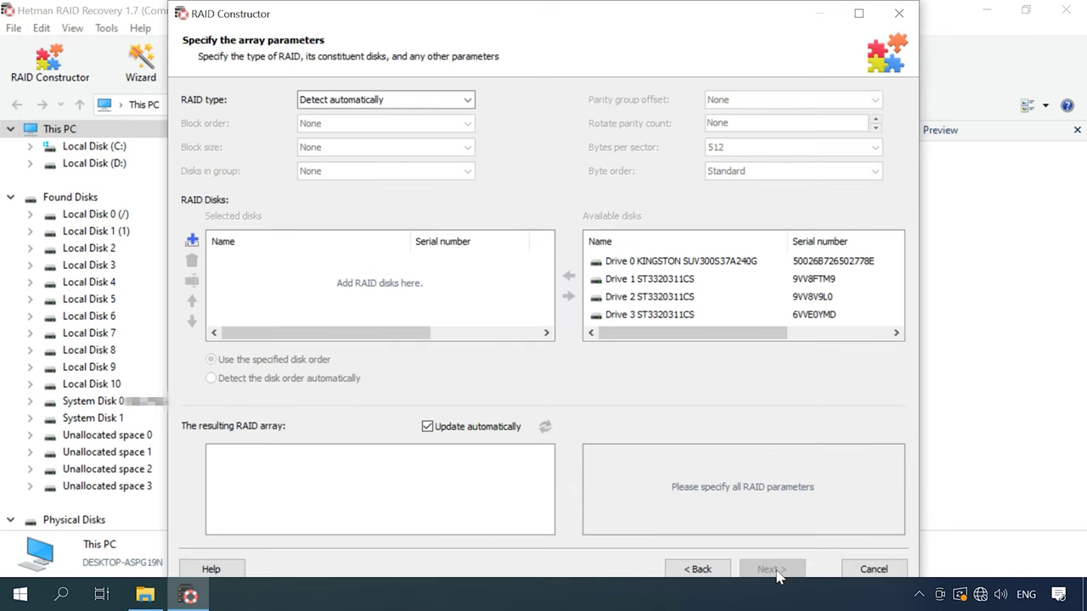
# Step: Set RAID 5 (Parity), Left Synchronous block order and 64 KB block size
pyautogui.click(401, 104)
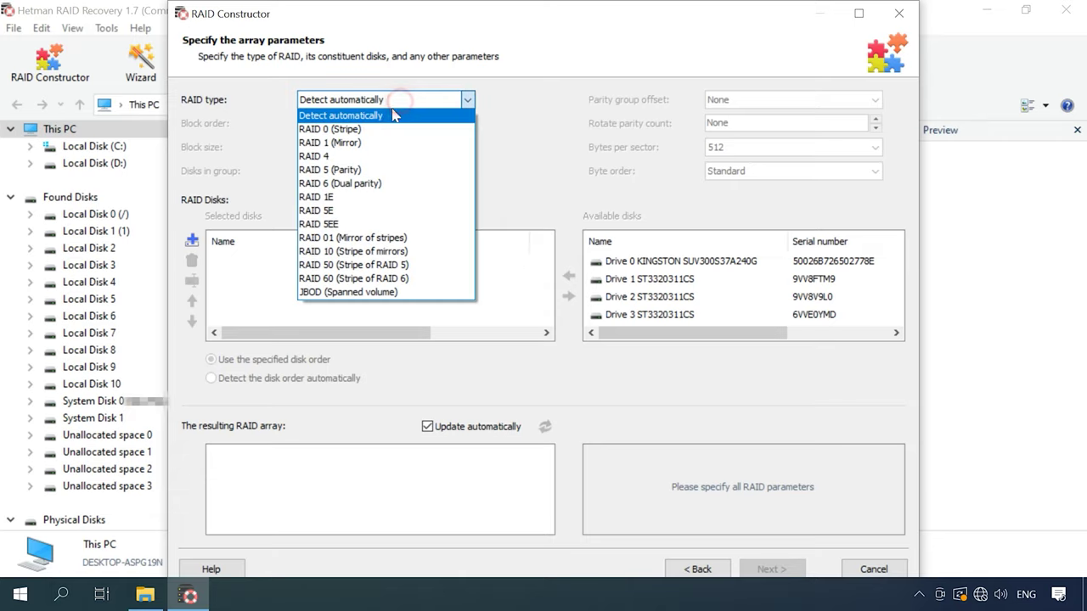
pyautogui.click(356, 172)
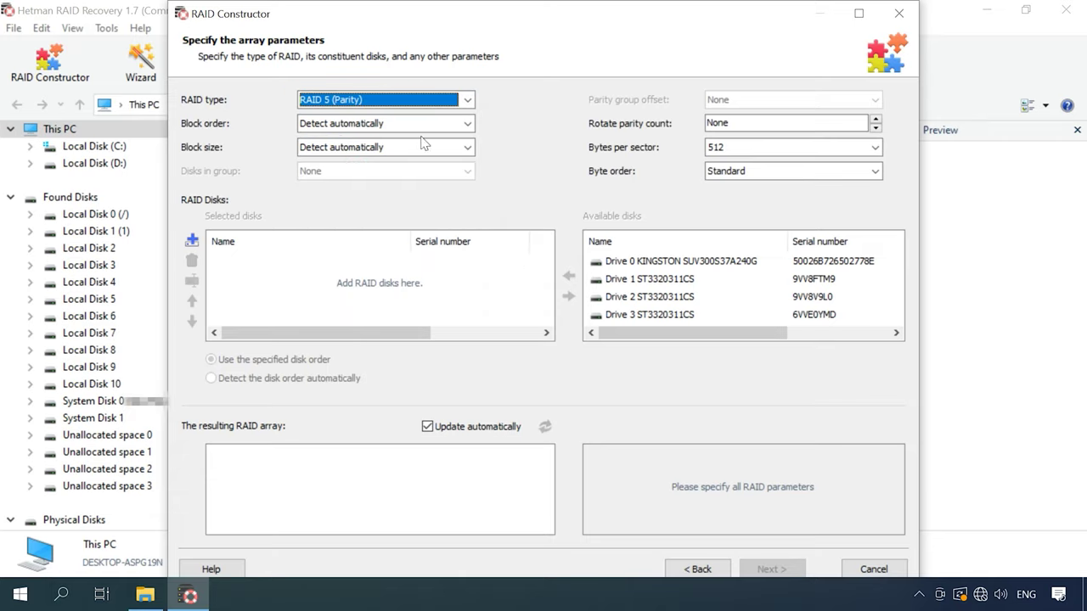
pyautogui.click(465, 124)
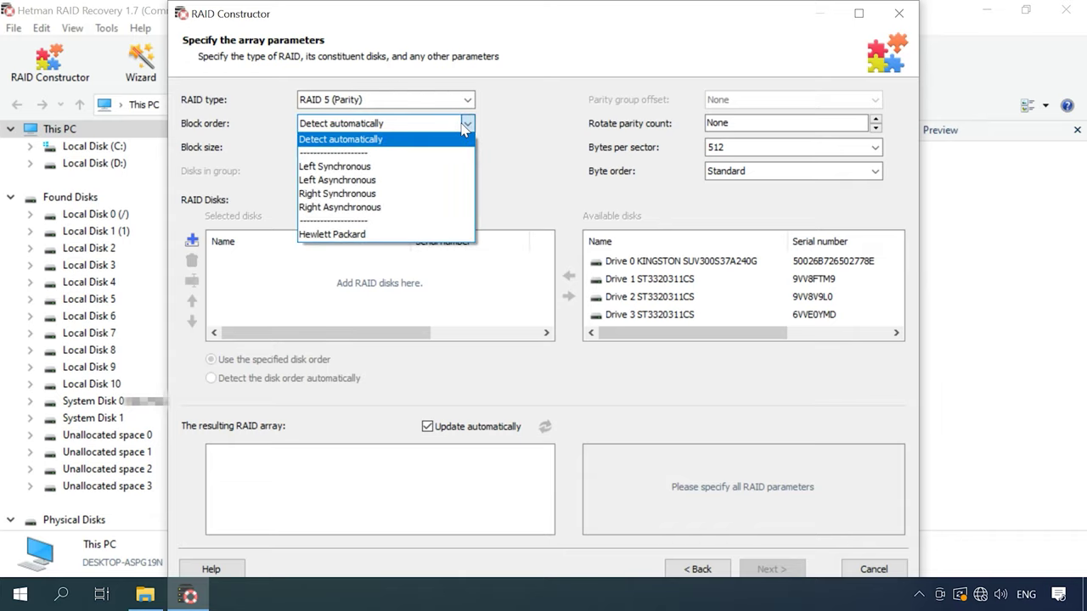
pyautogui.click(346, 168)
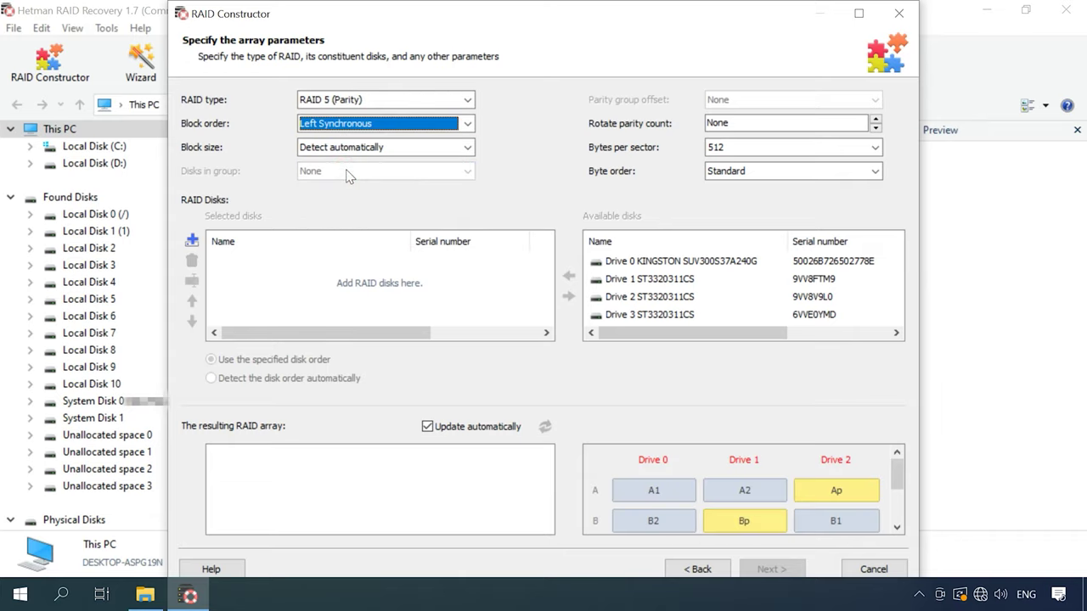
pyautogui.click(466, 148)
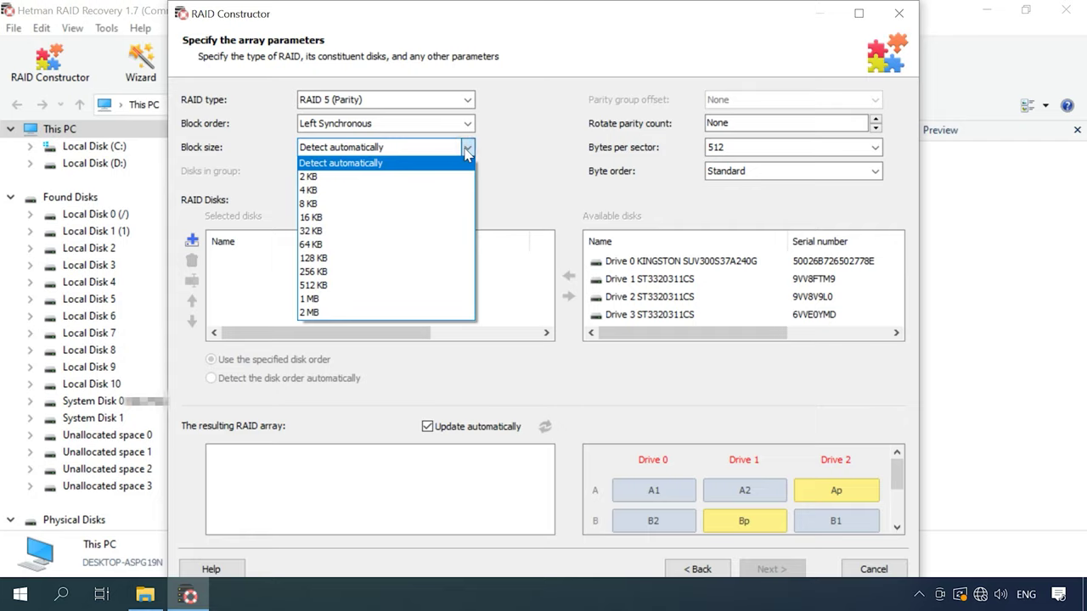
pyautogui.click(309, 246)
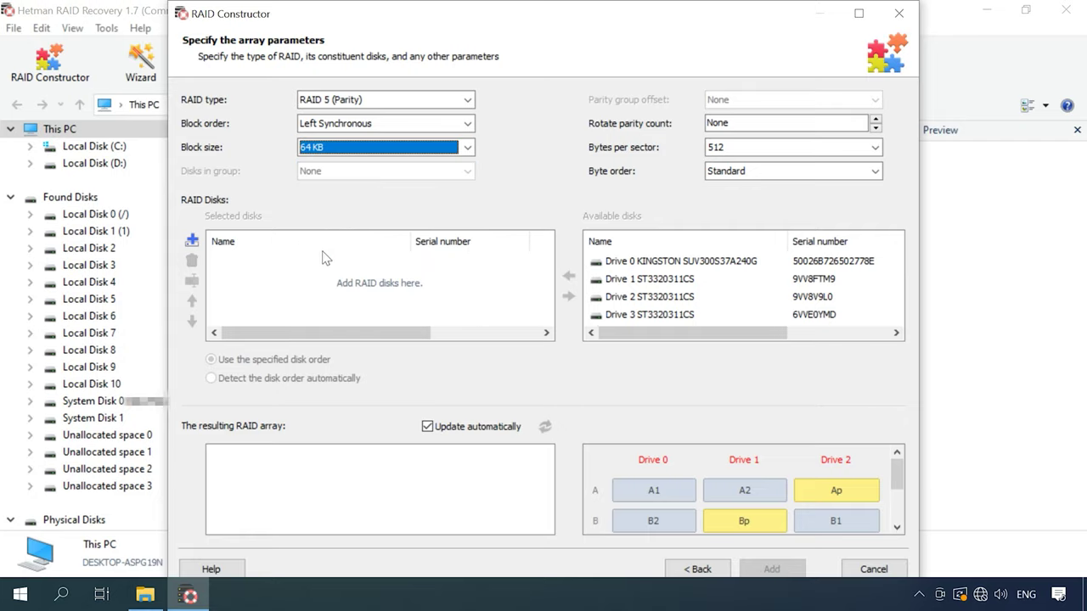
# Step: Add Drive 3, Drive 2 and Drive 1 to the array's selected disks
pyautogui.click(650, 314)
pyautogui.click(570, 274)
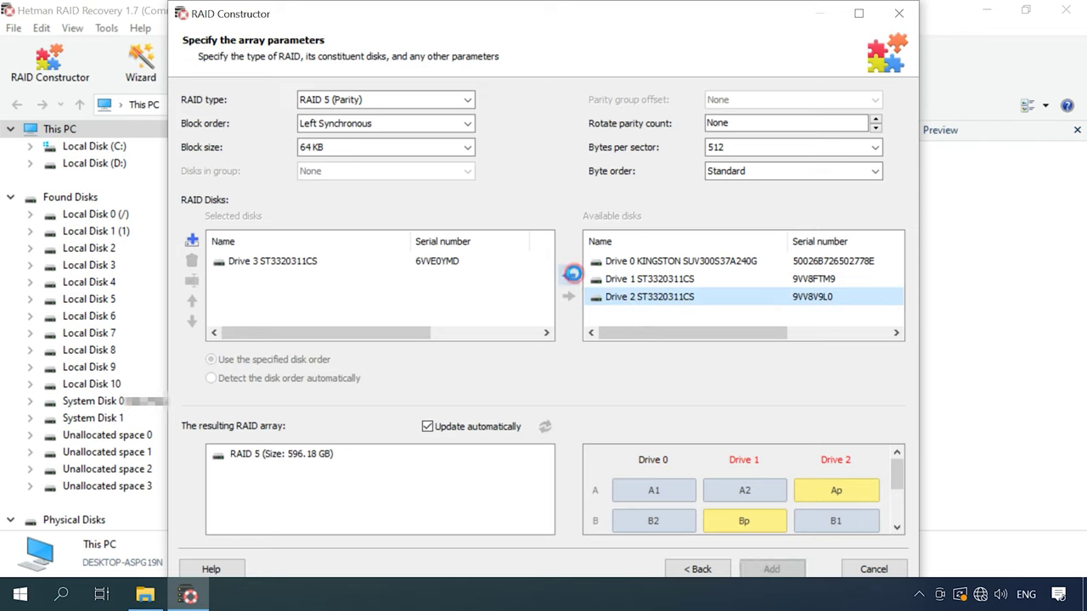
pyautogui.click(571, 275)
pyautogui.click(571, 274)
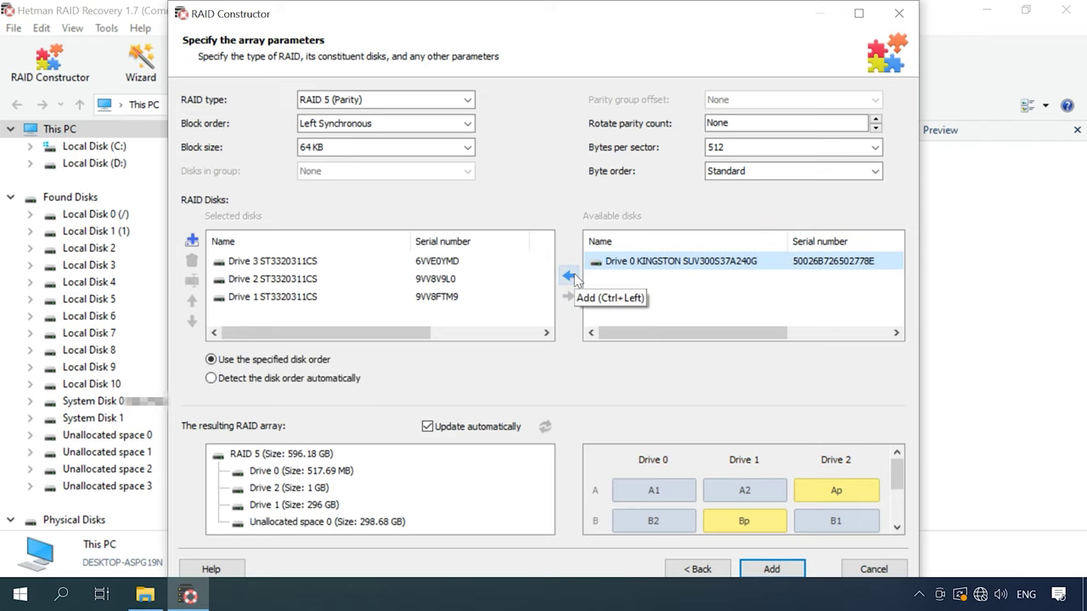
# Step: Reorder the member disks to Drive 2, Drive 3, Drive 1
pyautogui.click(238, 264)
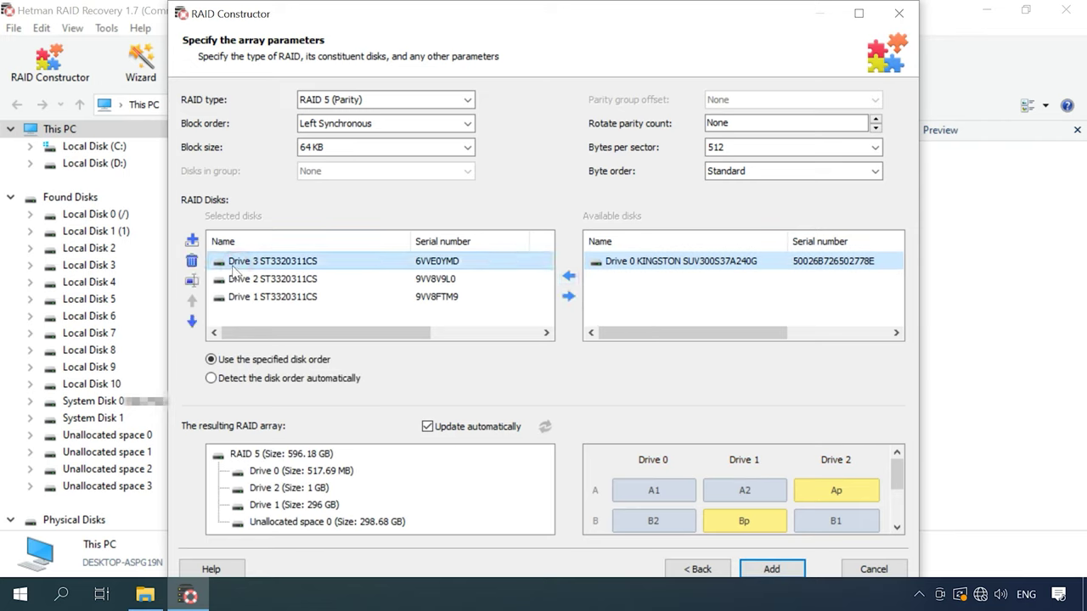
pyautogui.click(192, 321)
pyautogui.click(192, 320)
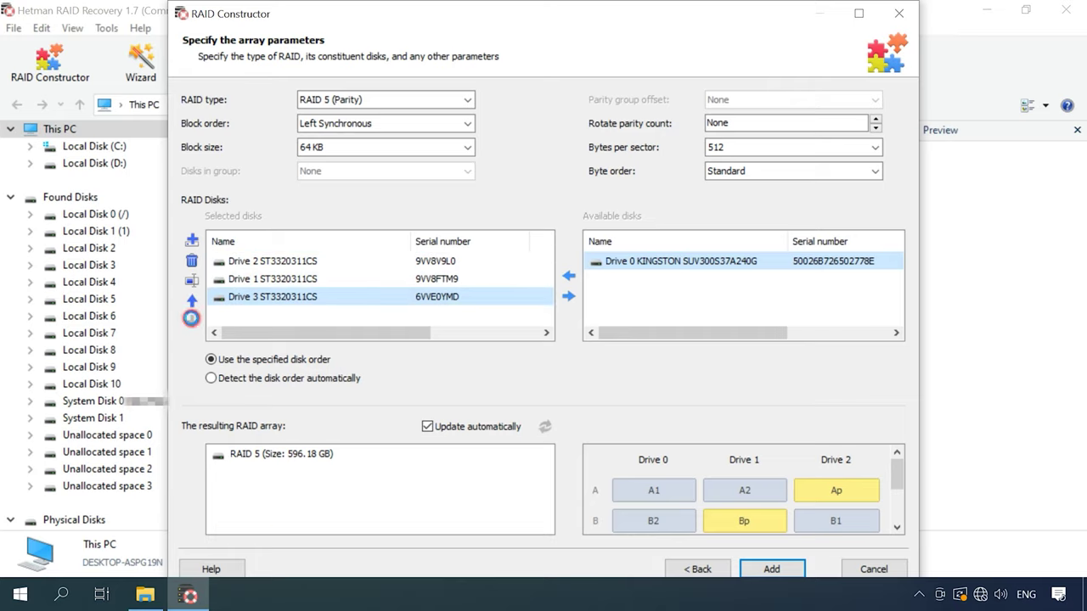
pyautogui.click(192, 300)
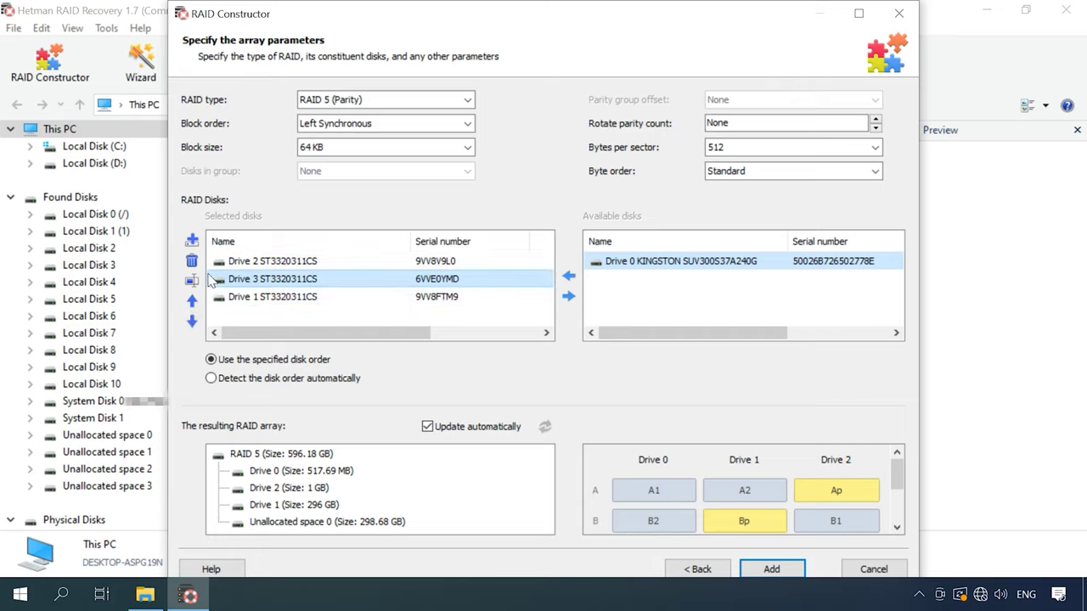
pyautogui.click(192, 280)
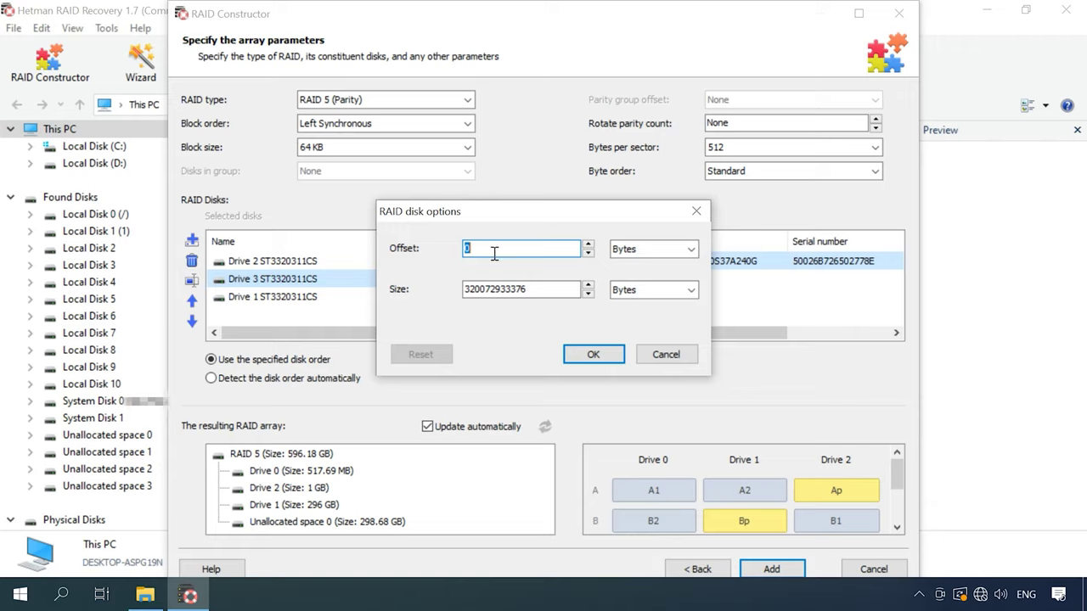
pyautogui.write('1616723968')
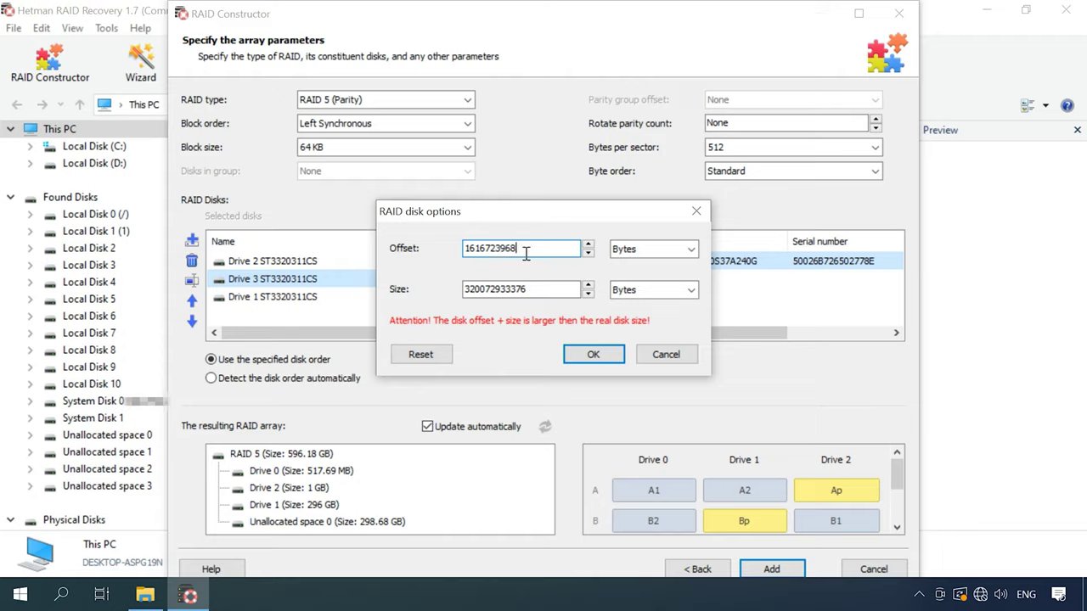
pyautogui.moveTo(526, 254); pyautogui.dragTo(456, 248)
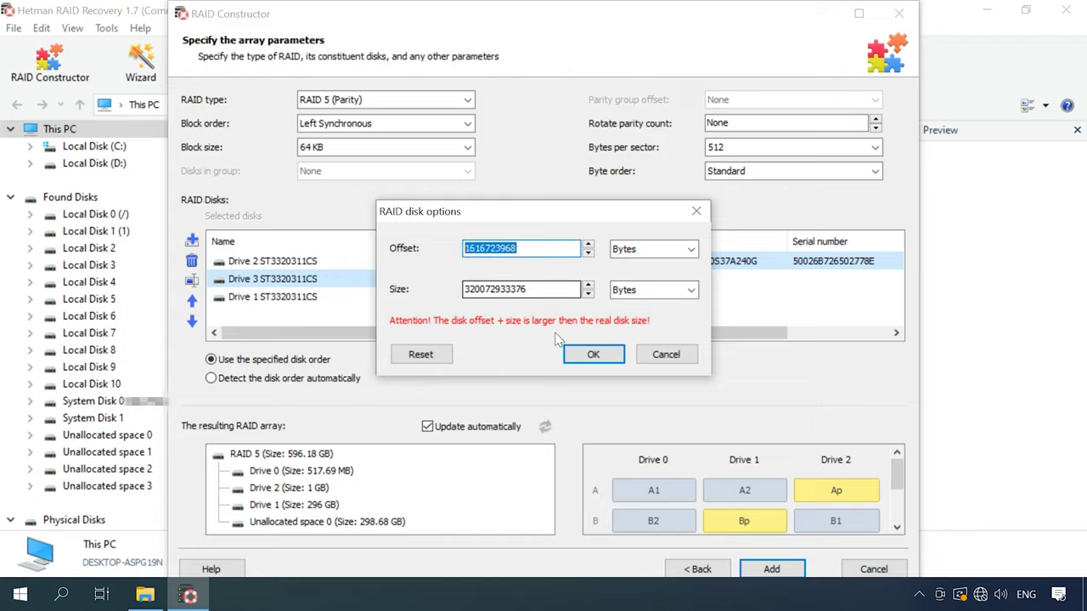
pyautogui.click(593, 354)
pyautogui.doubleClick(292, 263)
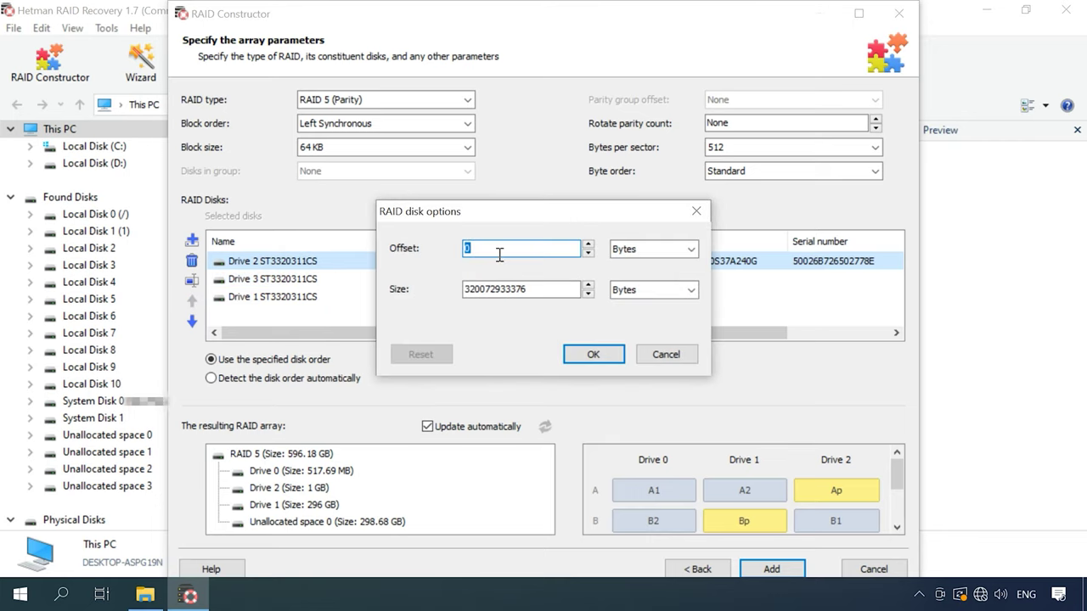
pyautogui.moveTo(502, 253); pyautogui.dragTo(464, 253)
pyautogui.write('1616723968')
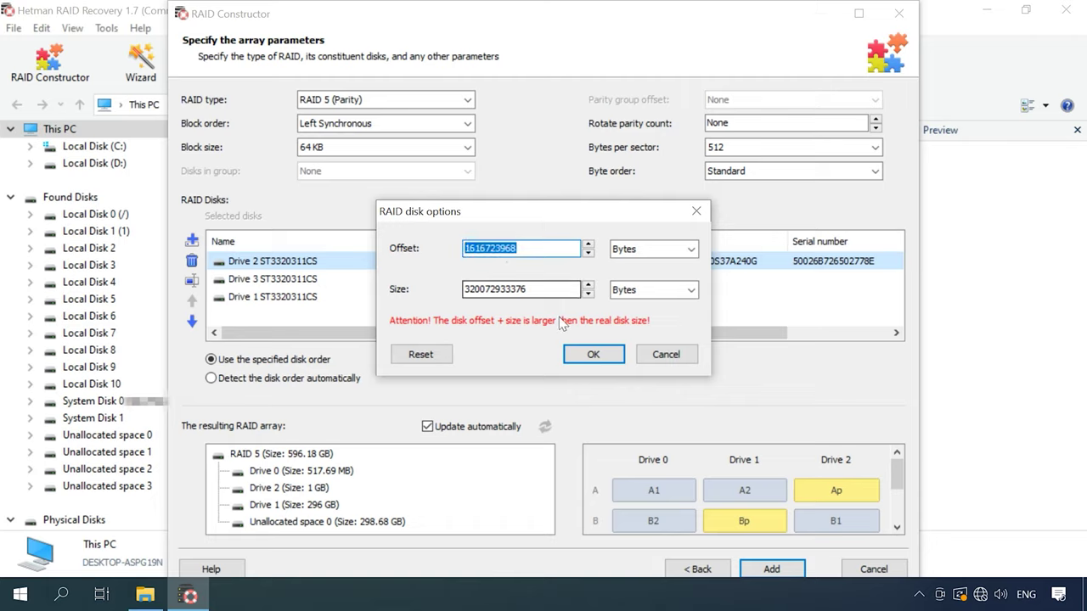
pyautogui.click(593, 355)
pyautogui.doubleClick(271, 296)
pyautogui.hotkey('ctrl', 'v')
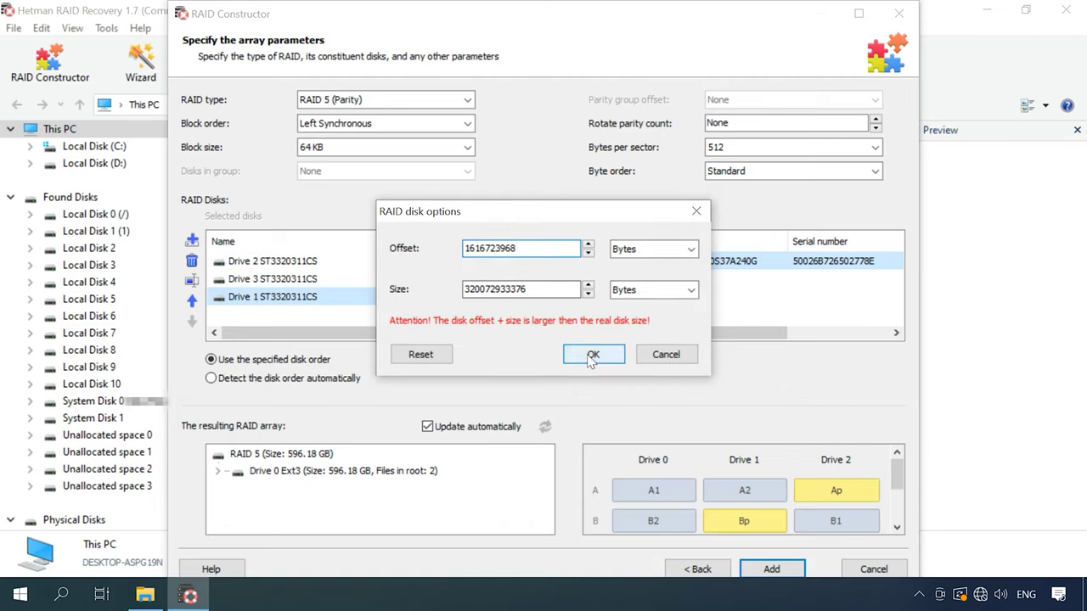
pyautogui.click(594, 354)
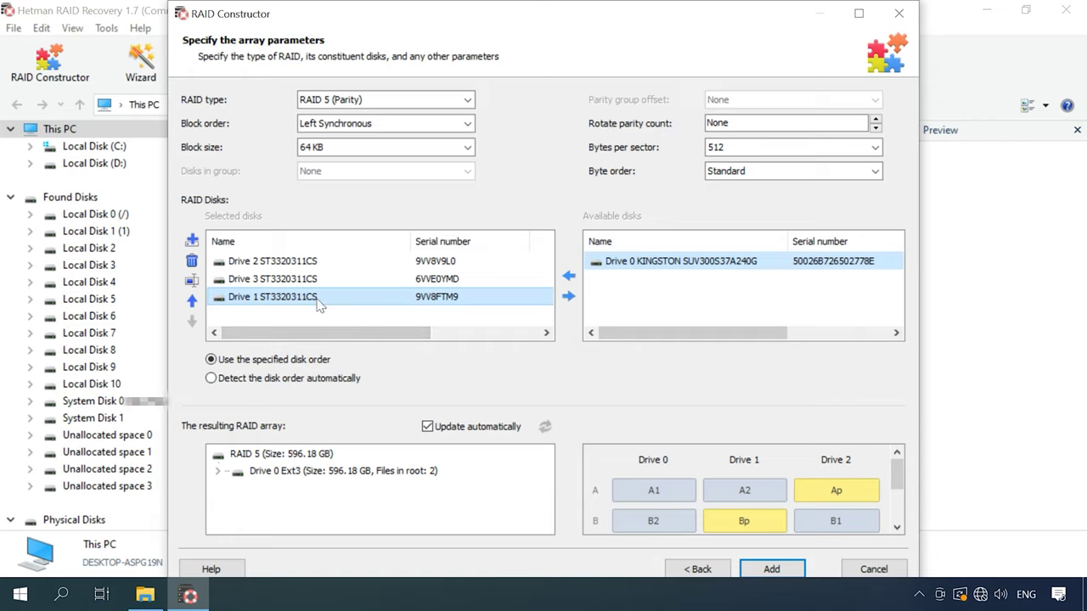
# Step: Preview the Ext3 volume's .systemfile and Multimedia folders, then add the array as RAID Array 1
pyautogui.click(219, 471)
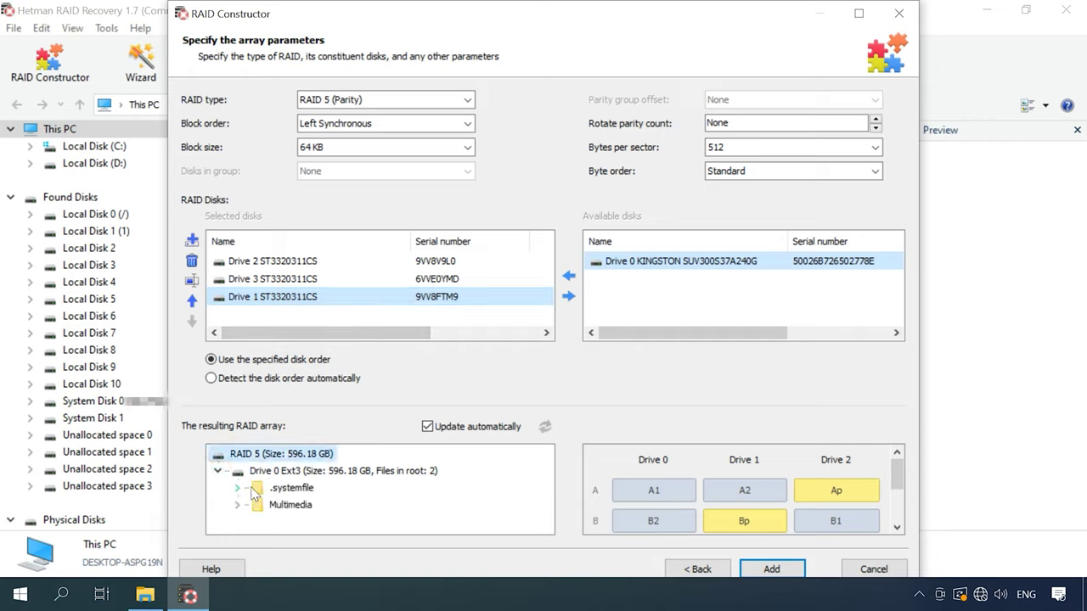
pyautogui.click(295, 493)
pyautogui.click(293, 507)
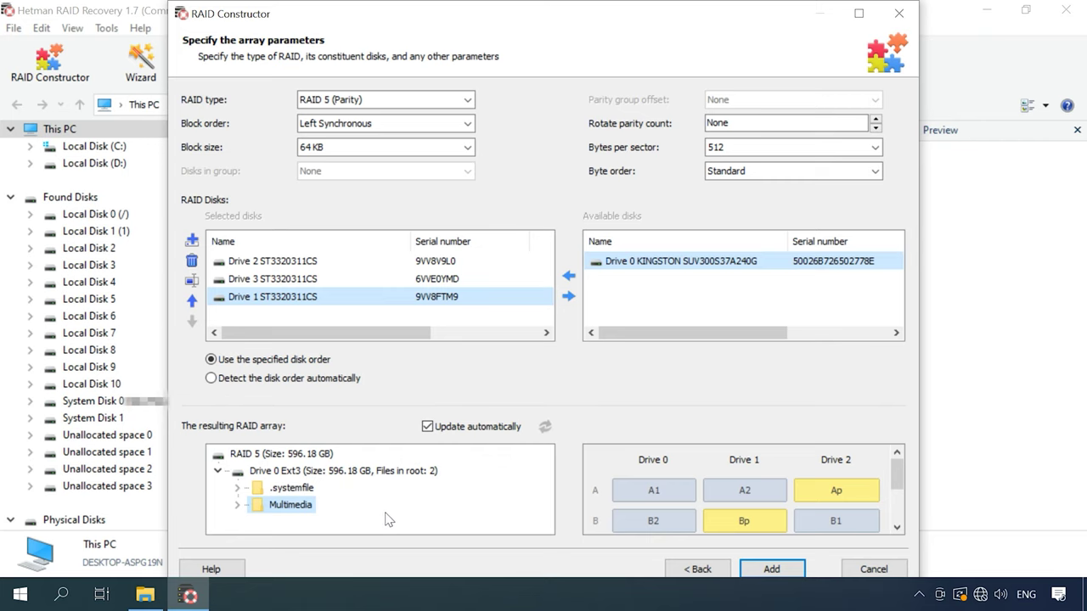
pyautogui.click(777, 571)
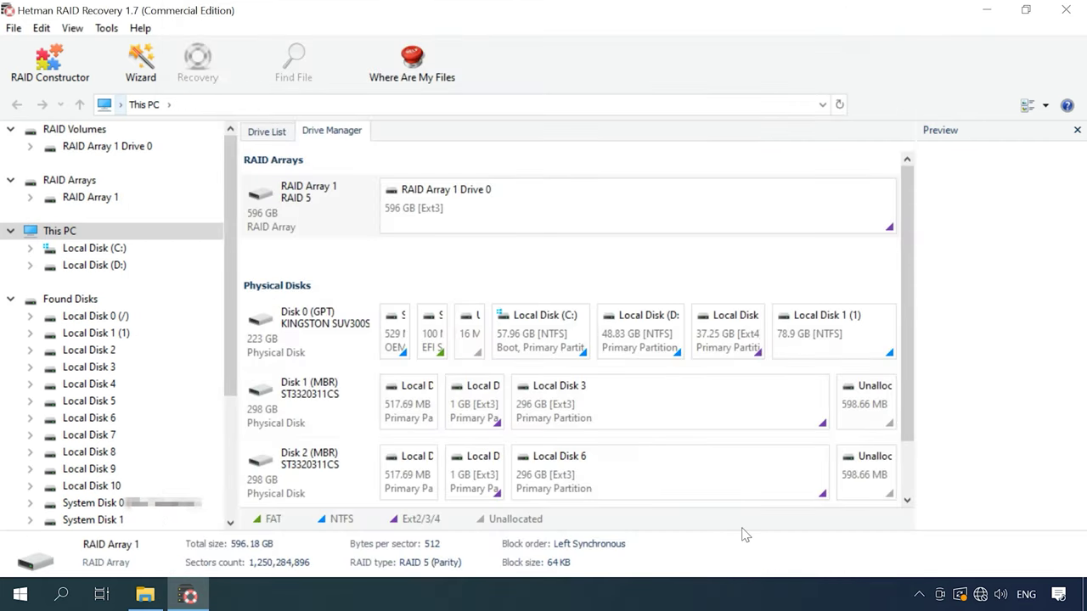
# Step: Fast-scan RAID Array 1 Drive 0, which finds 4 folders and 254 files
pyautogui.click(512, 211)
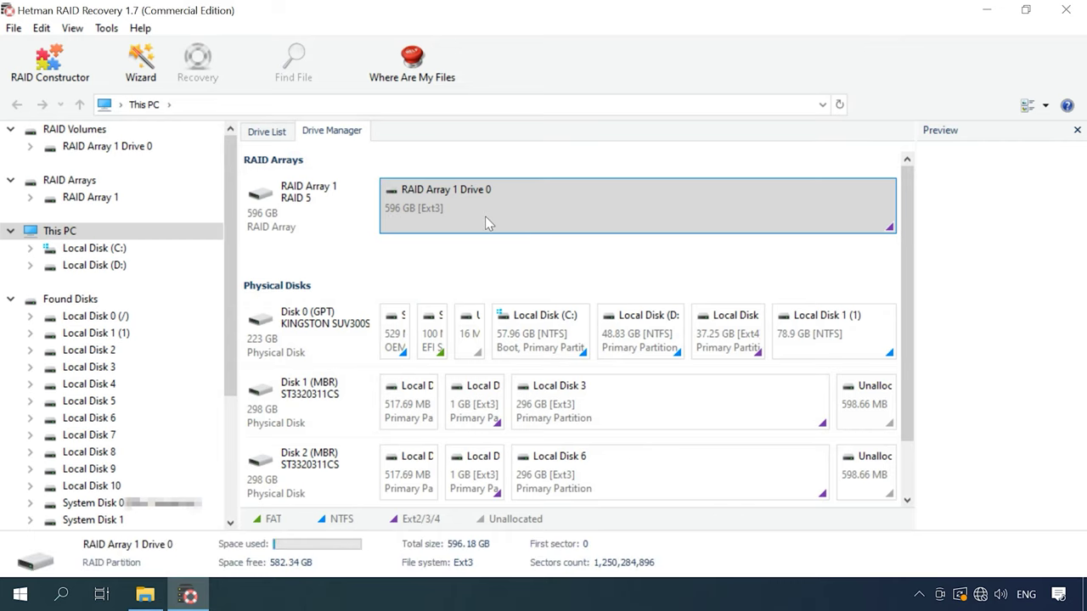
pyautogui.rightClick(486, 223)
pyautogui.click(547, 231)
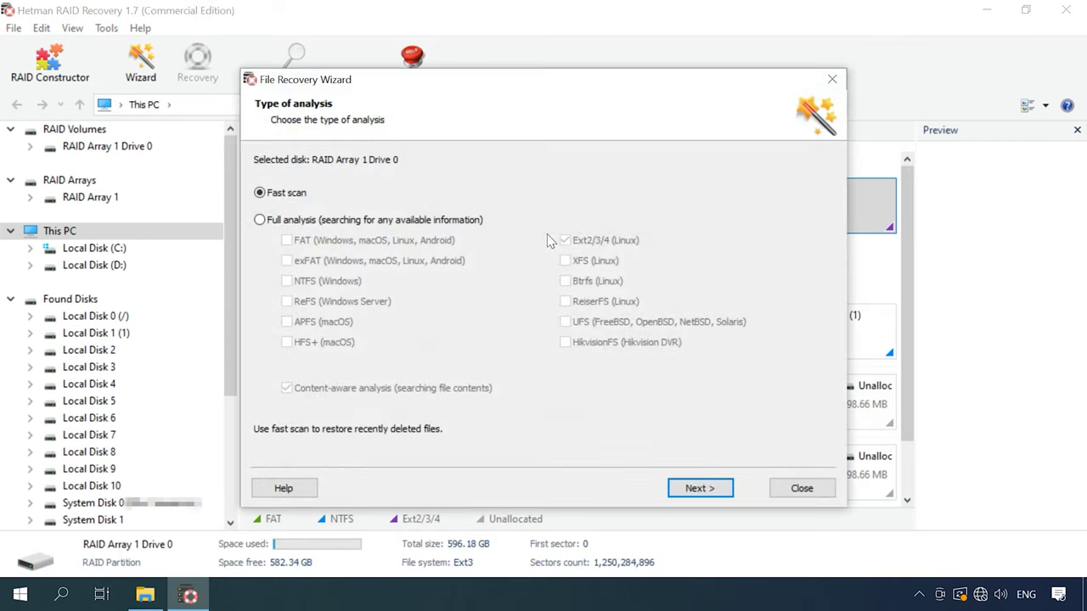
pyautogui.click(700, 494)
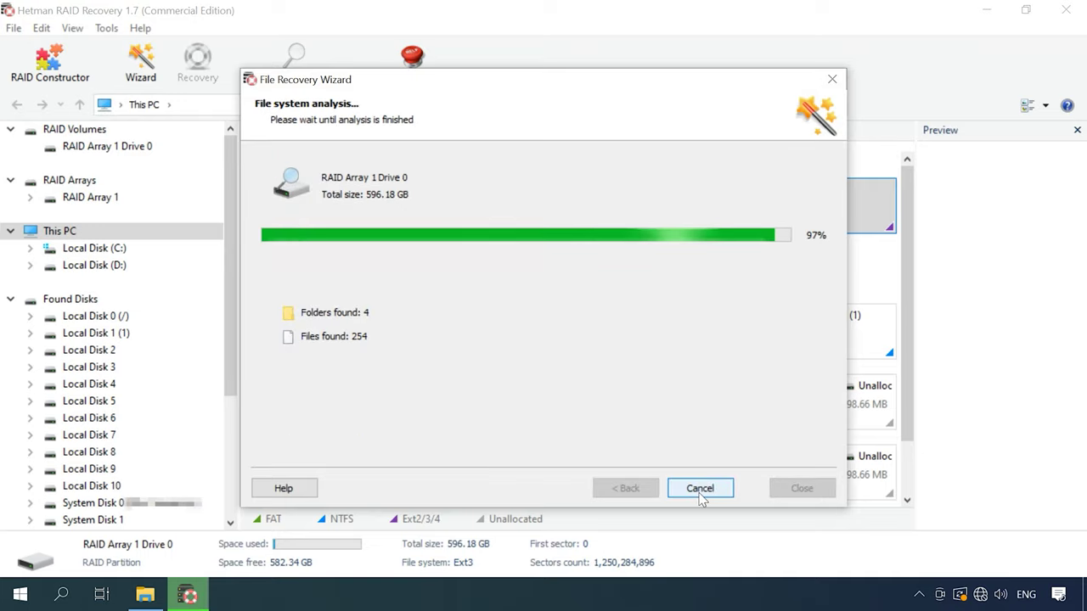
pyautogui.click(700, 493)
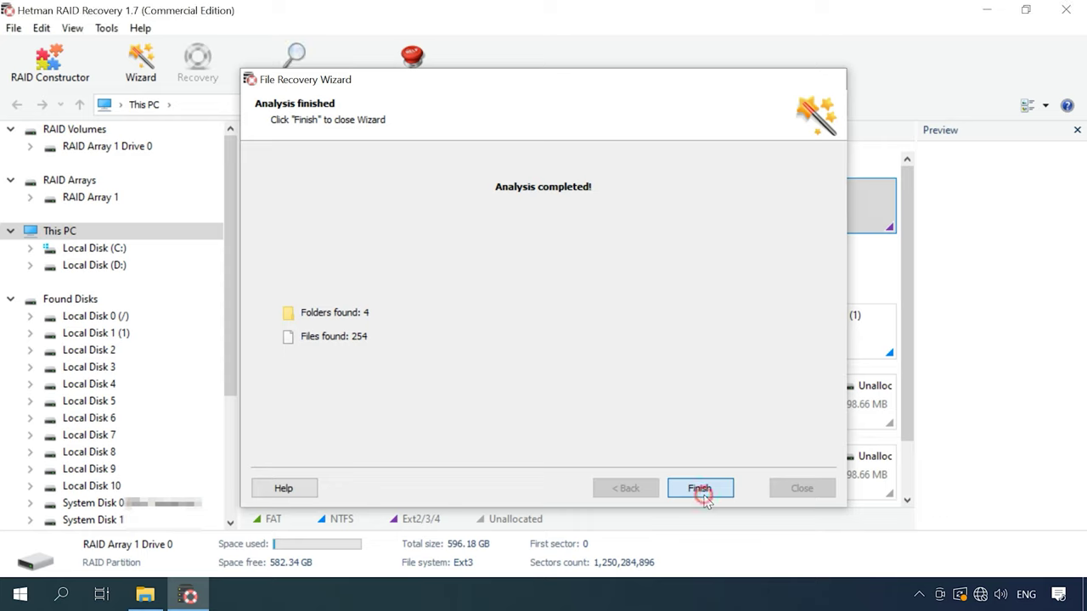
# Step: In the Multimedia folder, select 004.jpg and 005.jpg and start recovering them
pyautogui.doubleClick(637, 220)
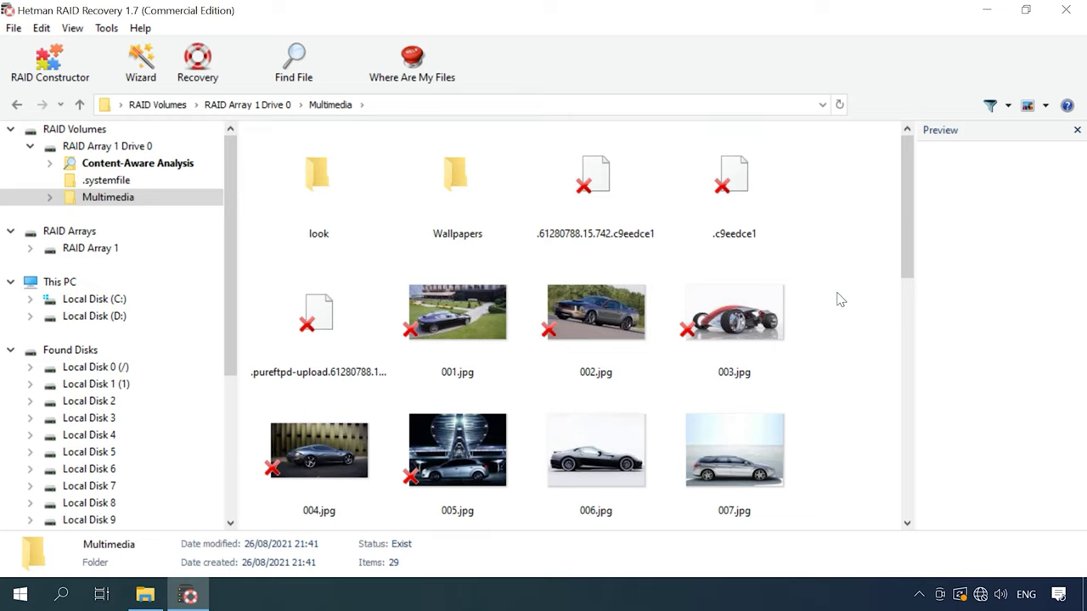
pyautogui.moveTo(907, 238); pyautogui.dragTo(900, 558)
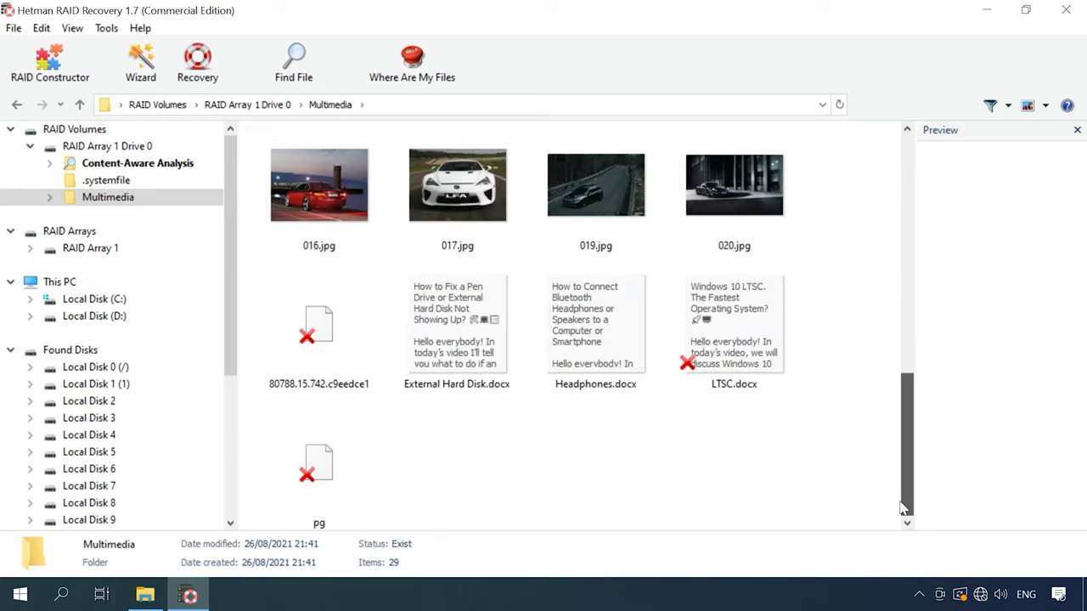
pyautogui.moveTo(903, 507); pyautogui.dragTo(906, 242)
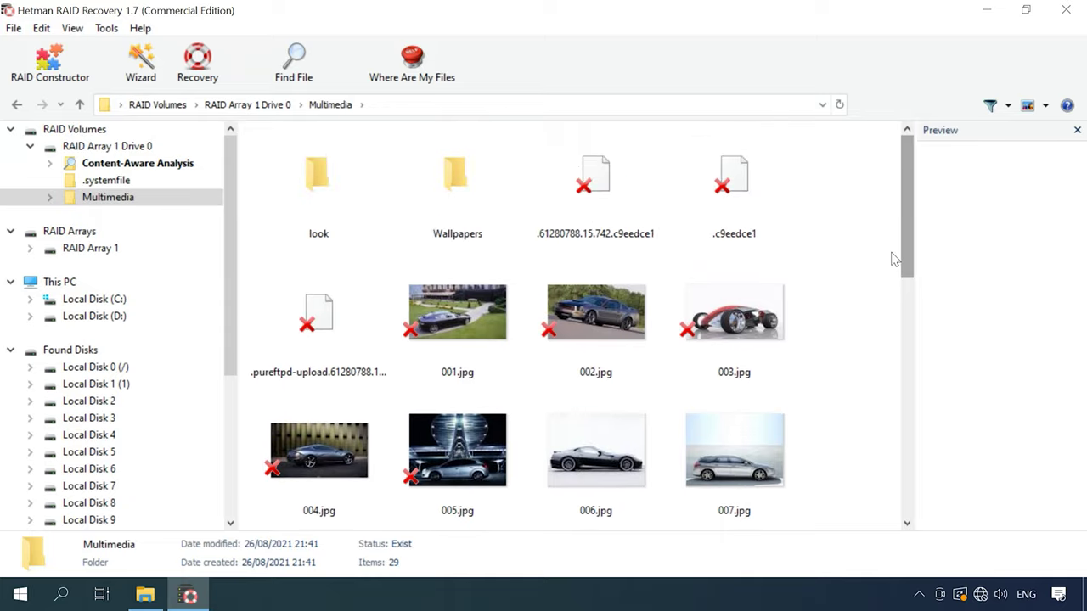
pyautogui.click(340, 461)
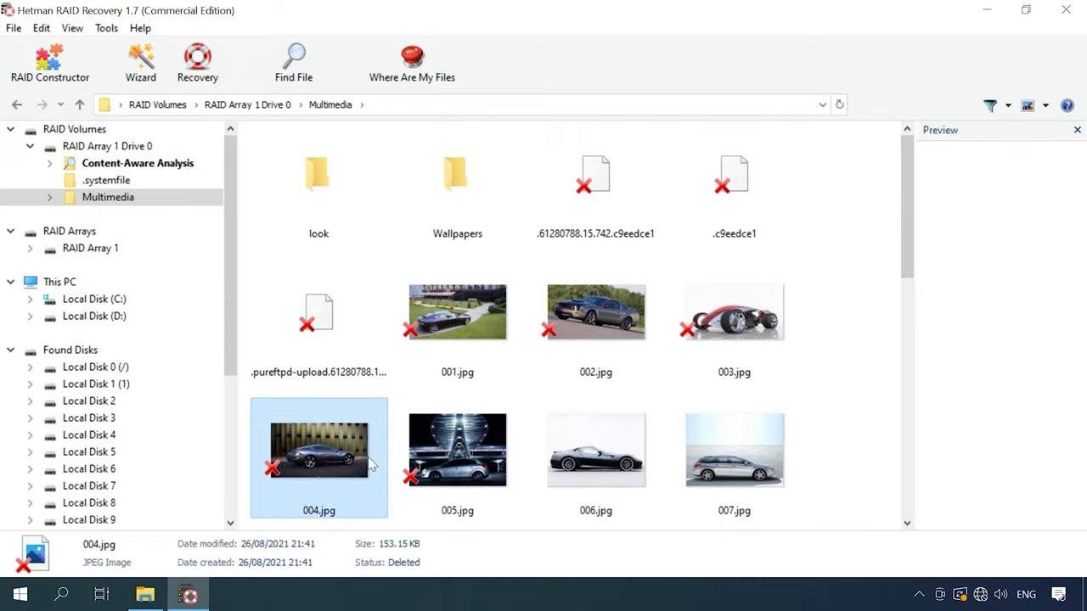
pyautogui.keyDown('ctrl'); pyautogui.click(440, 459); pyautogui.keyUp('ctrl')
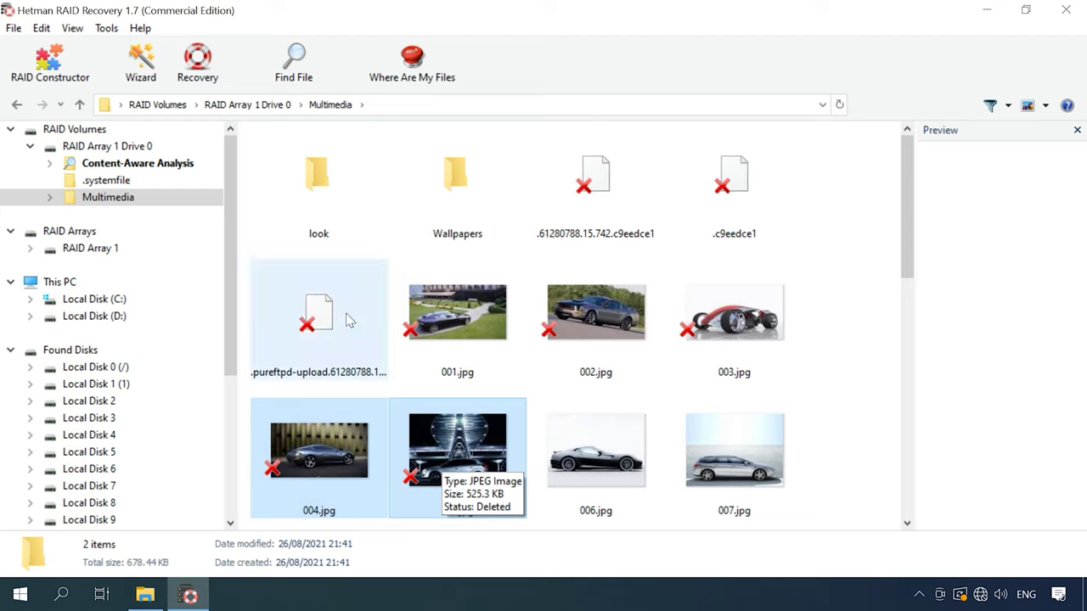
pyautogui.click(201, 84)
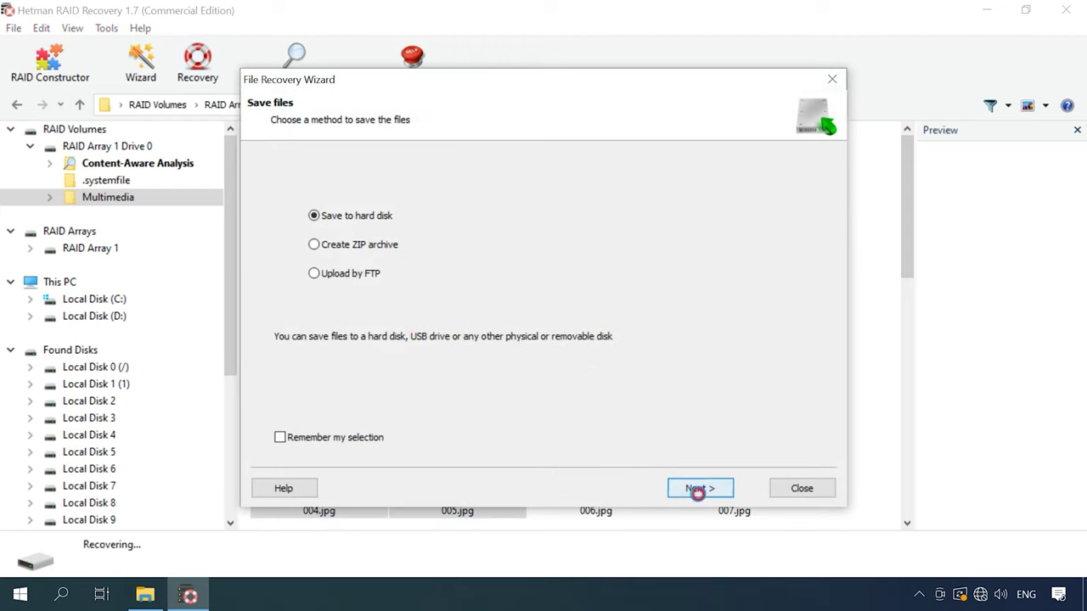
# Step: Save 004.jpg and 005.jpg to hard disk in C:\1 and confirm the five images there
pyautogui.click(691, 489)
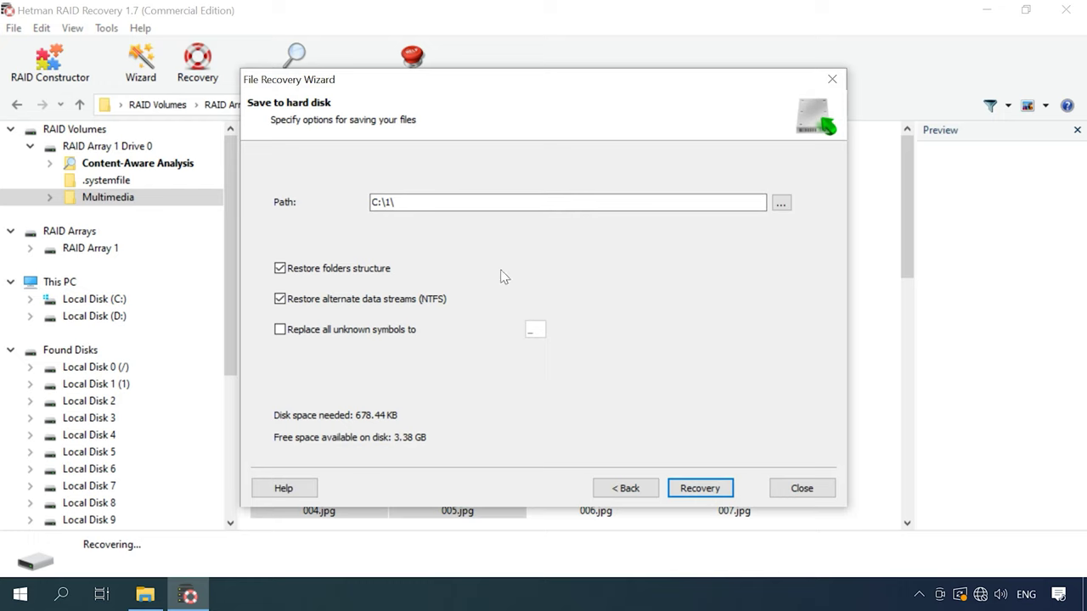
pyautogui.click(696, 489)
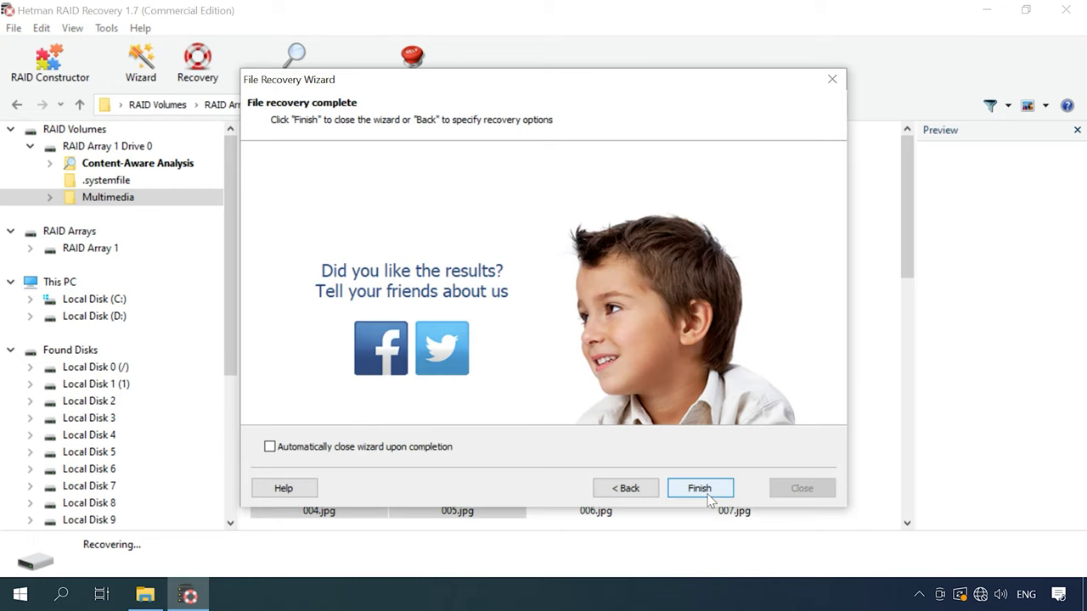
pyautogui.click(708, 496)
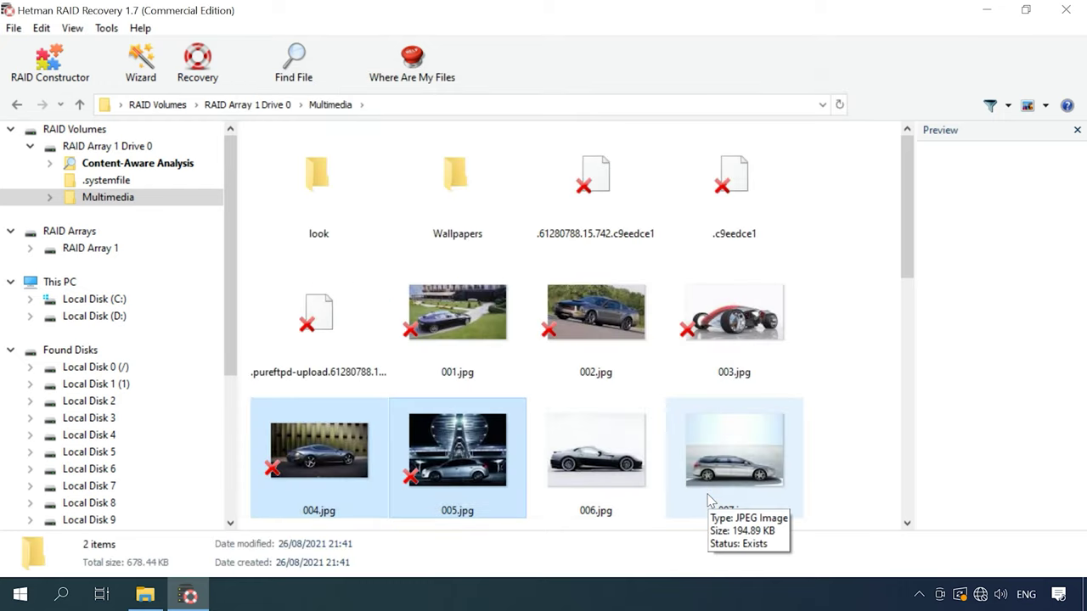
pyautogui.click(138, 604)
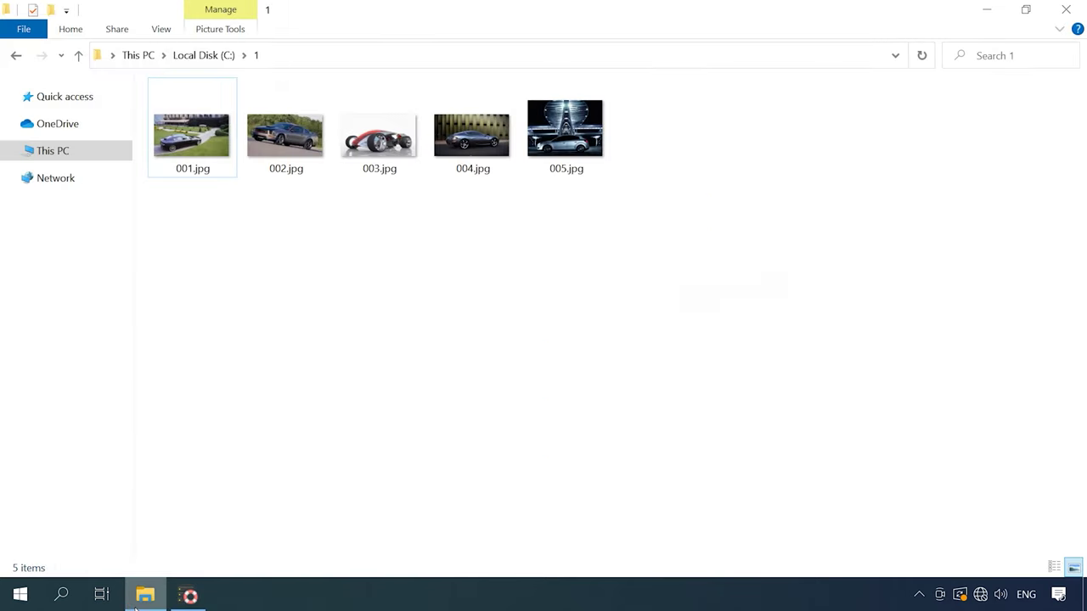
pyautogui.moveTo(625, 197); pyautogui.dragTo(513, 202)
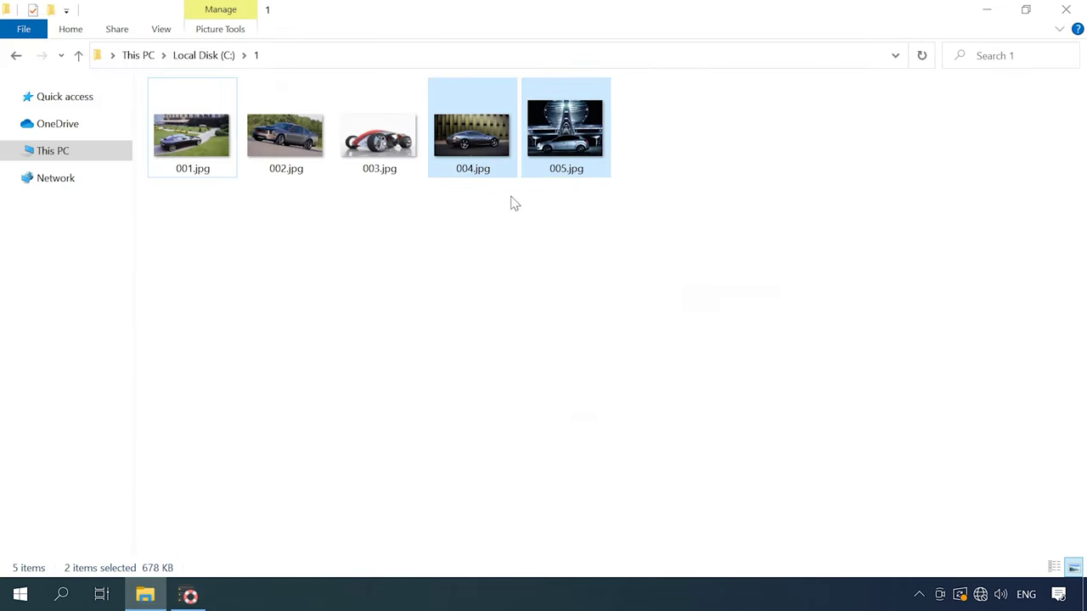